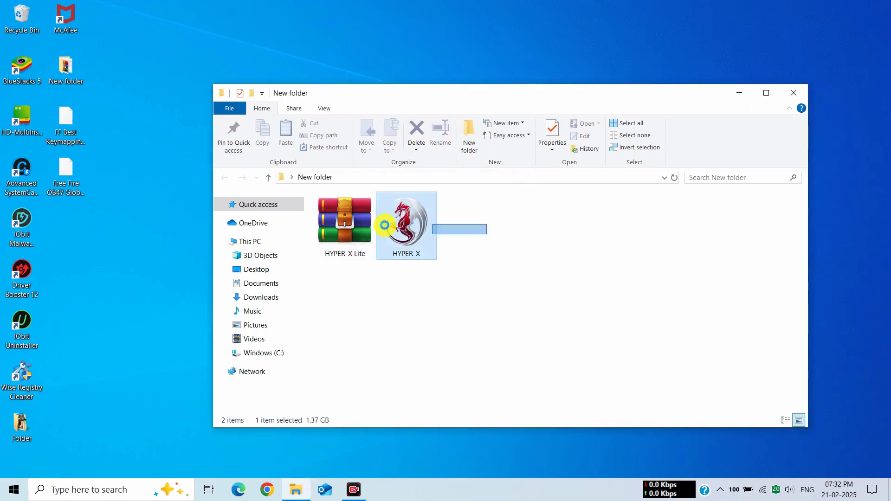
- Run the HYPER-X installer as administrator and submit its archive password
{"action": "left_click", "coordinate": [420, 226]}
{"action": "right_click", "coordinate": [409, 229]}
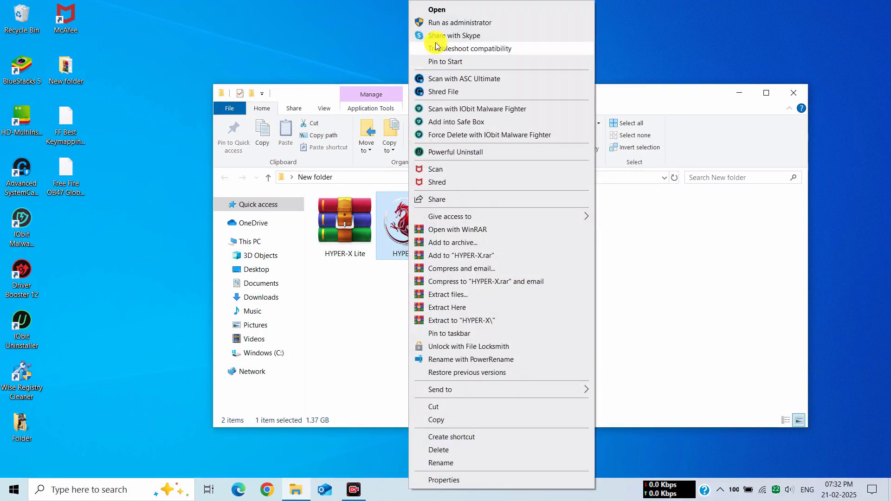
{"action": "left_click", "coordinate": [435, 23]}
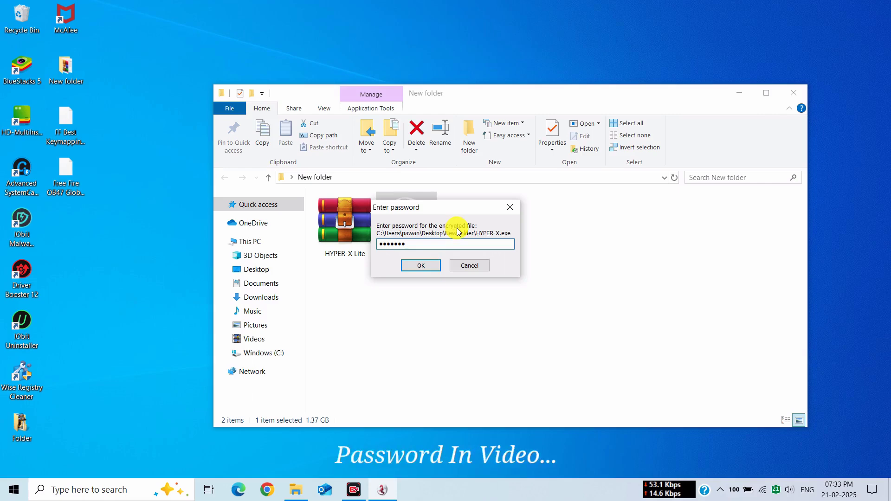
{"action": "left_click", "coordinate": [454, 266]}
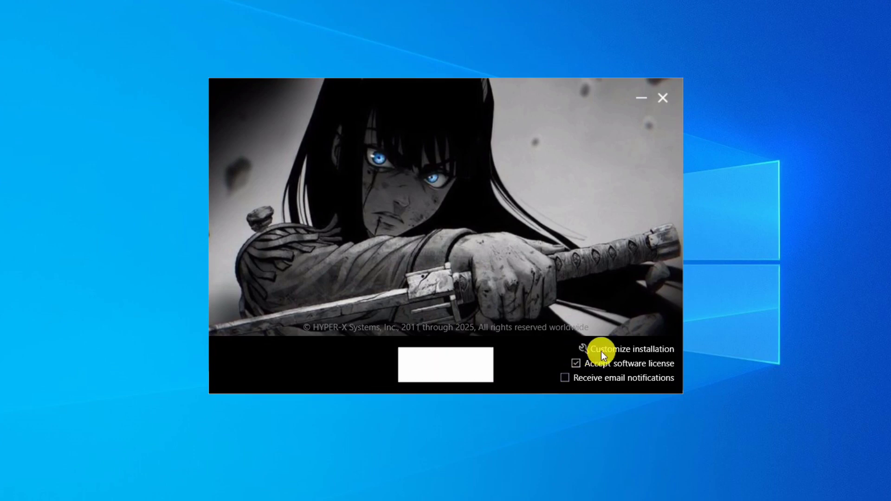
- Set the data location to a new C:\HYPER-X Lite OB47 folder and install HYPER-X
{"action": "left_click", "coordinate": [608, 348]}
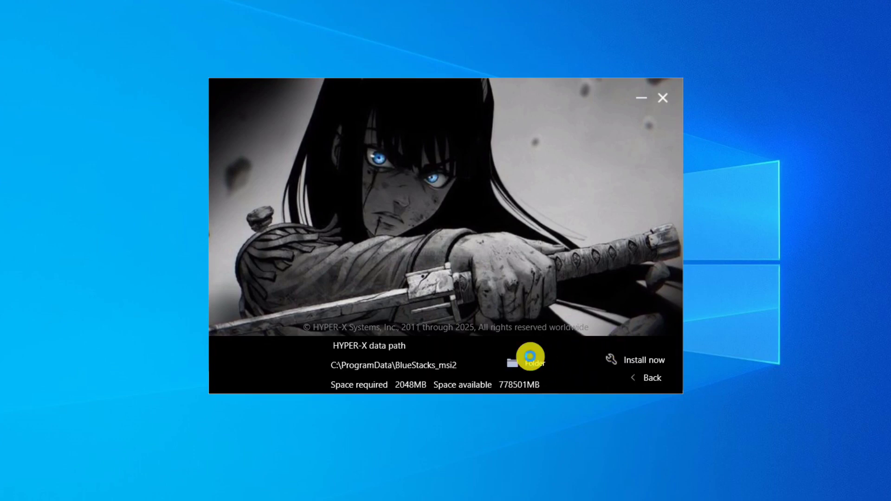
{"action": "left_click", "coordinate": [530, 357]}
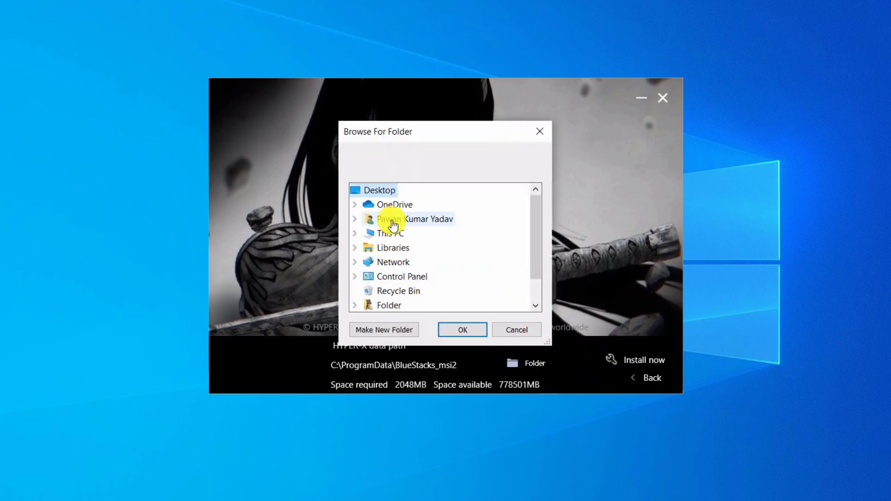
{"action": "double_click", "coordinate": [389, 233]}
{"action": "double_click", "coordinate": [413, 305]}
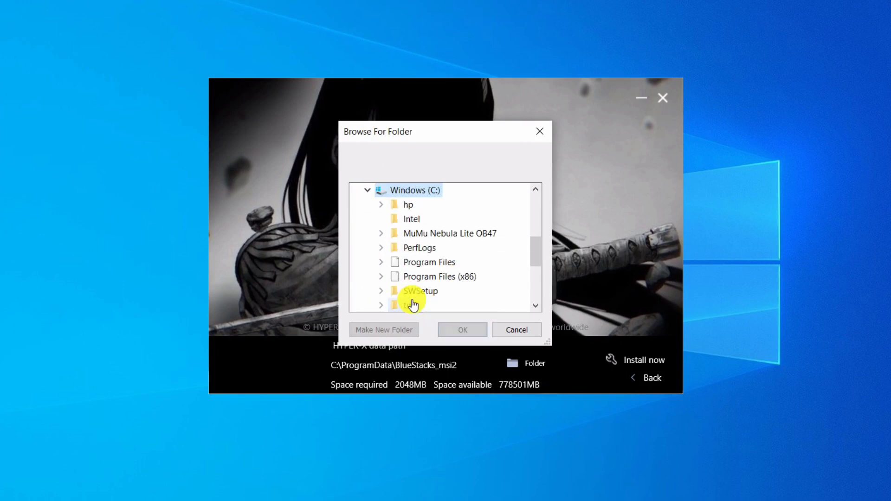
{"action": "left_click", "coordinate": [385, 329]}
{"action": "type", "text": "HYPER-X Lite OB47"}
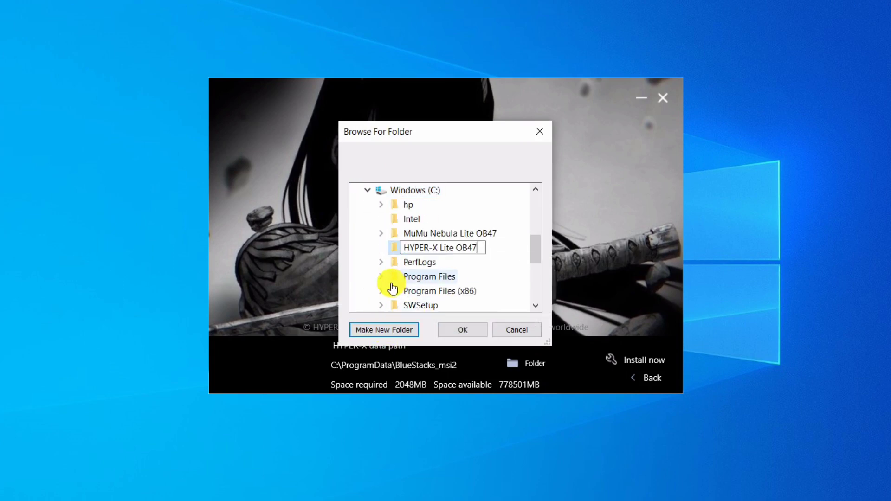
{"action": "key", "text": "Return"}
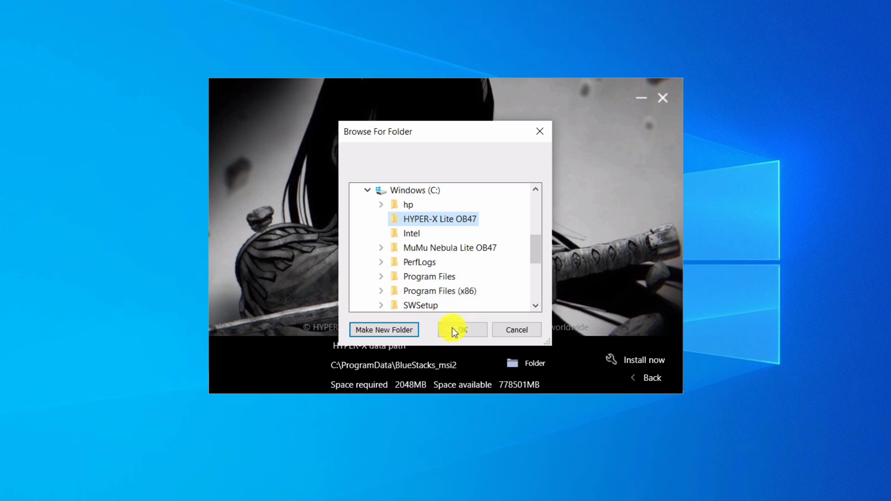
{"action": "left_click", "coordinate": [454, 329]}
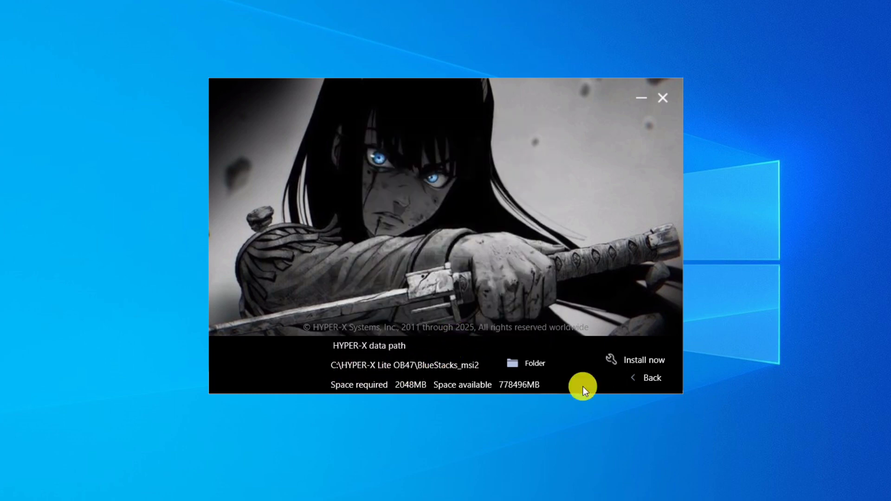
{"action": "left_click", "coordinate": [647, 362]}
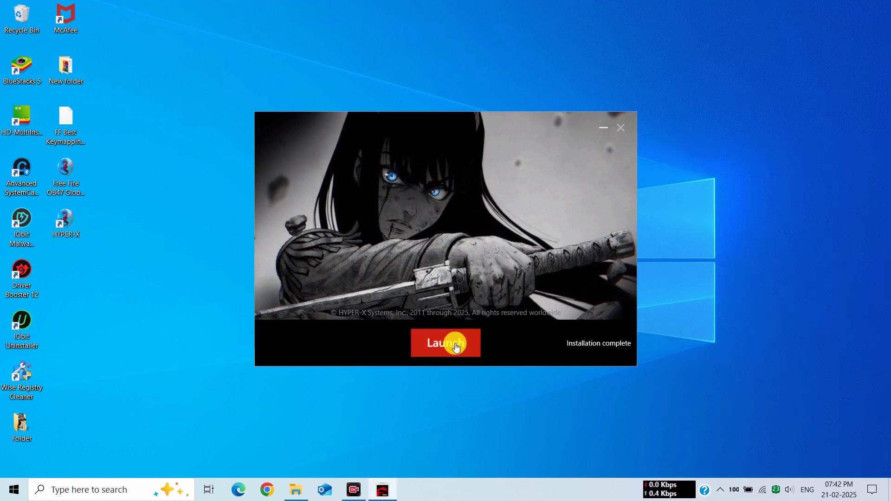
- Launch HYPER-X and open Android Settings from the System apps folder
{"action": "left_click", "coordinate": [459, 337]}
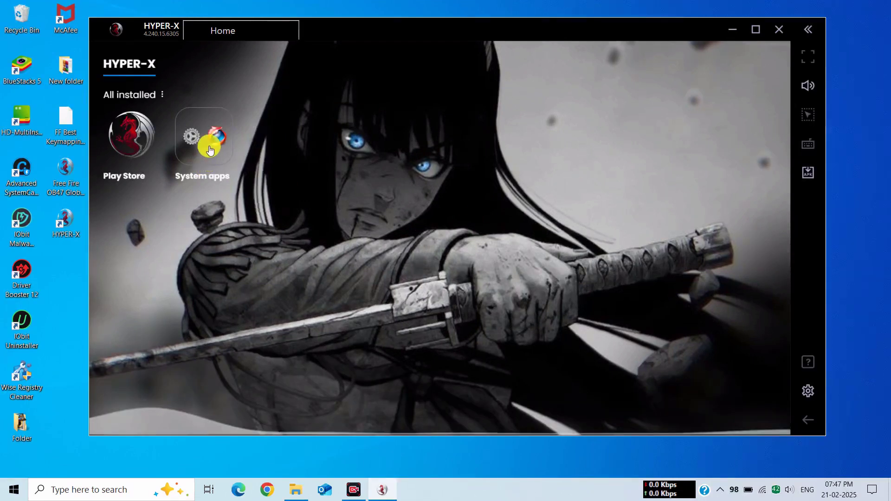
{"action": "left_click", "coordinate": [208, 147]}
{"action": "left_click", "coordinate": [384, 253]}
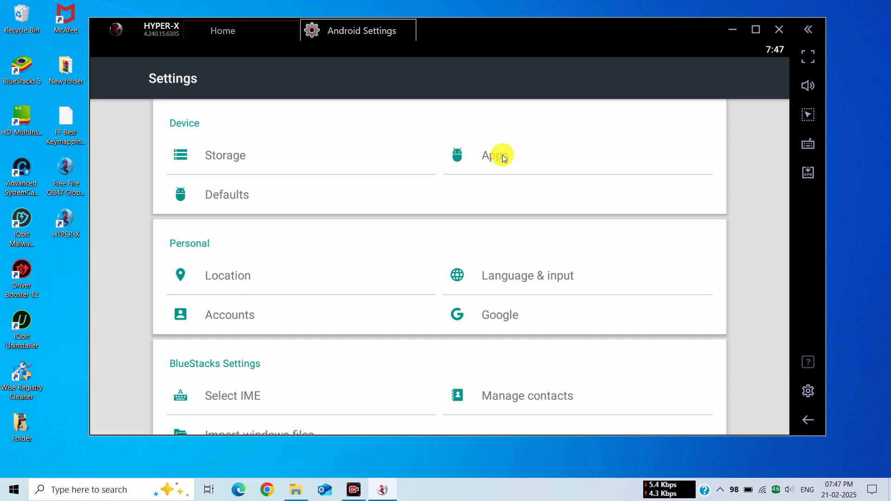
- Force-stop Google Play Store, clear its data, and disable it
{"action": "left_click", "coordinate": [502, 155]}
{"action": "scroll", "coordinate": [414, 213], "scroll_direction": "down", "scroll_amount": 5}
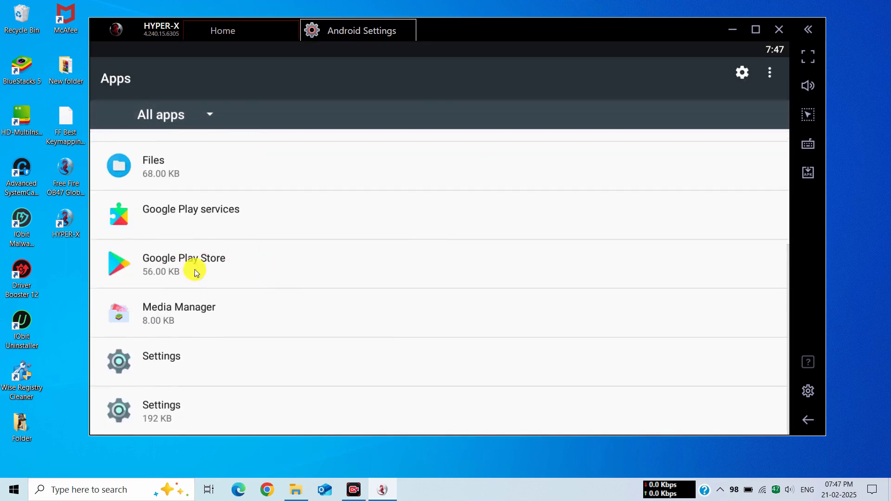
{"action": "left_click", "coordinate": [198, 266]}
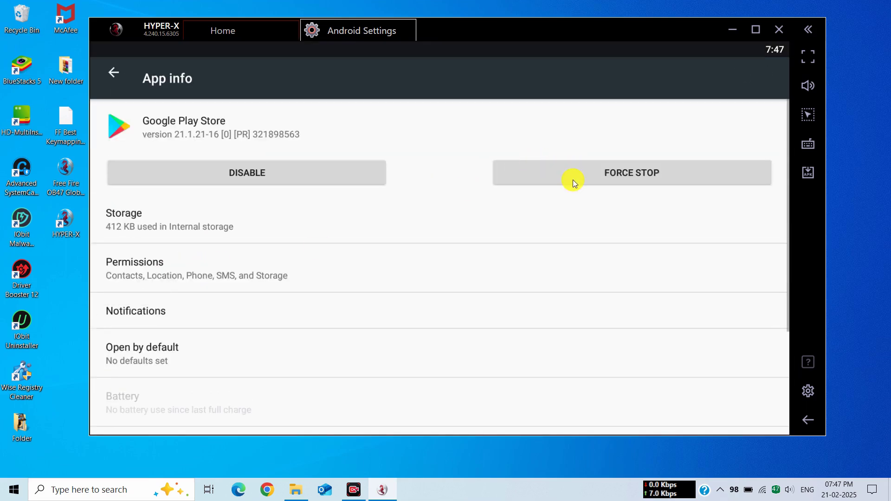
{"action": "left_click", "coordinate": [573, 179]}
{"action": "left_click", "coordinate": [630, 278]}
{"action": "left_click", "coordinate": [352, 221]}
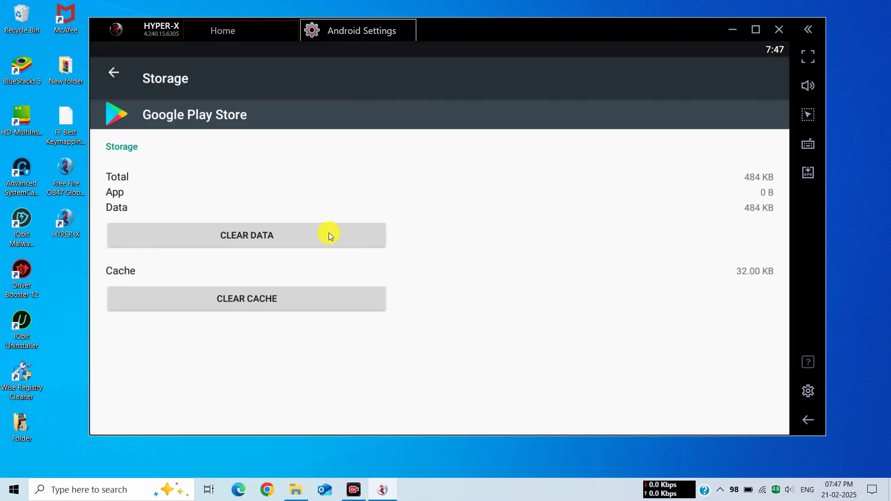
{"action": "left_click", "coordinate": [355, 222]}
{"action": "left_click", "coordinate": [621, 276]}
{"action": "left_click", "coordinate": [120, 76]}
{"action": "left_click", "coordinate": [251, 171]}
{"action": "left_click", "coordinate": [610, 260]}
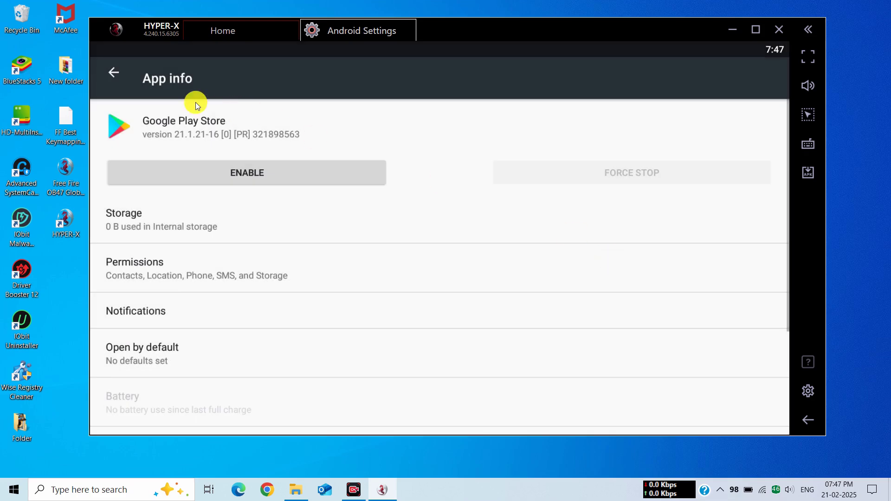
{"action": "left_click", "coordinate": [115, 77]}
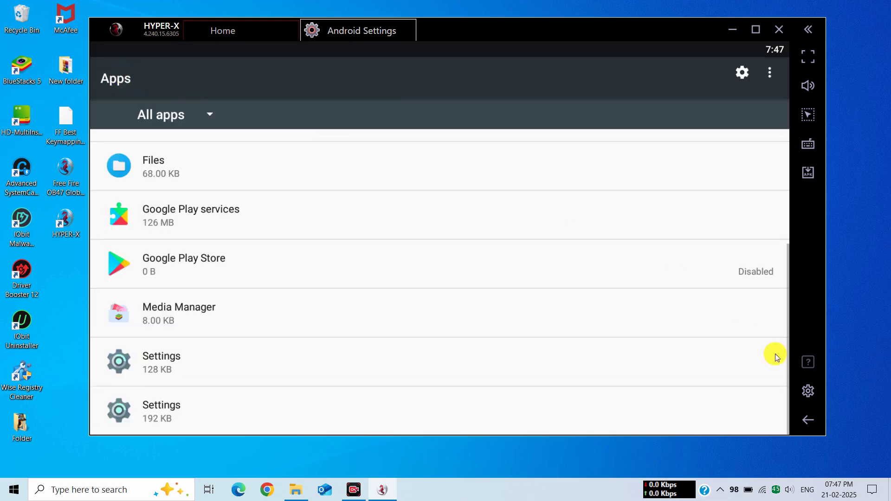
- In Accessibility, turn on the large mouse pointer, set touch & hold delay to Short, then close Settings
{"action": "left_click", "coordinate": [801, 419]}
{"action": "left_click_drag", "start_coordinate": [532, 356], "coordinate": [502, 202]}
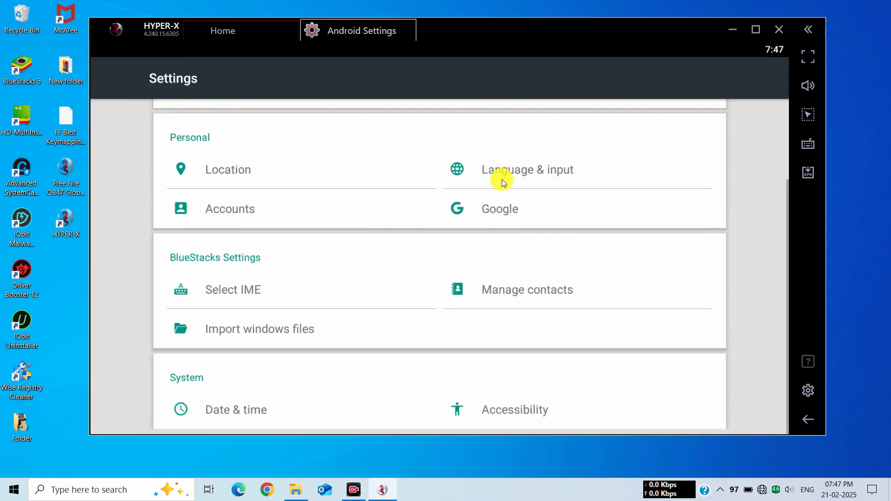
{"action": "left_click", "coordinate": [516, 407]}
{"action": "scroll", "coordinate": [200, 282], "scroll_direction": "down", "scroll_amount": 5}
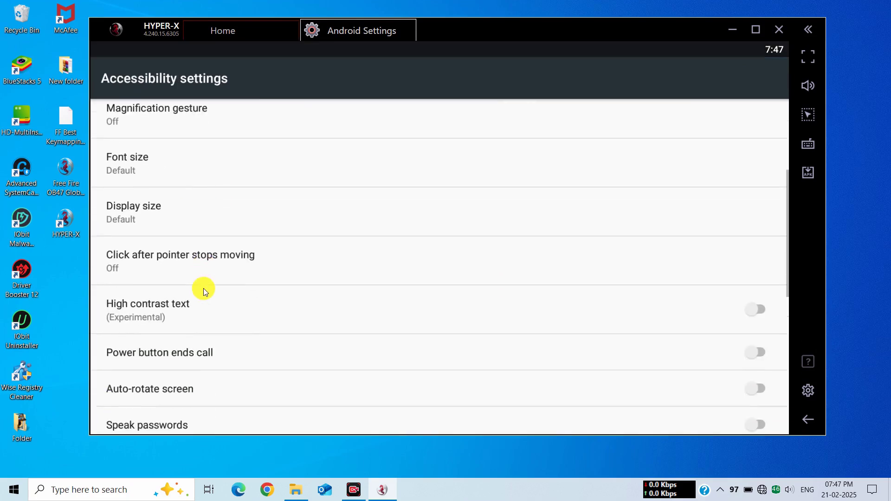
{"action": "left_click", "coordinate": [778, 341]}
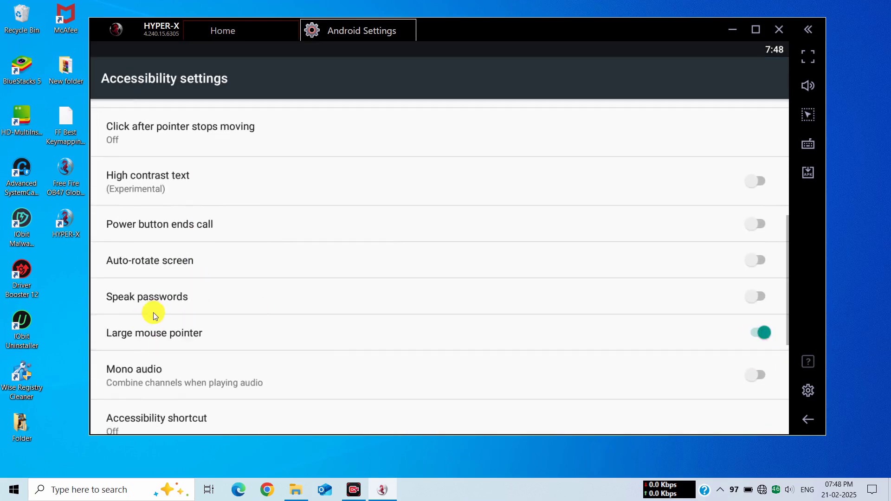
{"action": "scroll", "coordinate": [219, 319], "scroll_direction": "down", "scroll_amount": 3}
{"action": "left_click", "coordinate": [133, 348]}
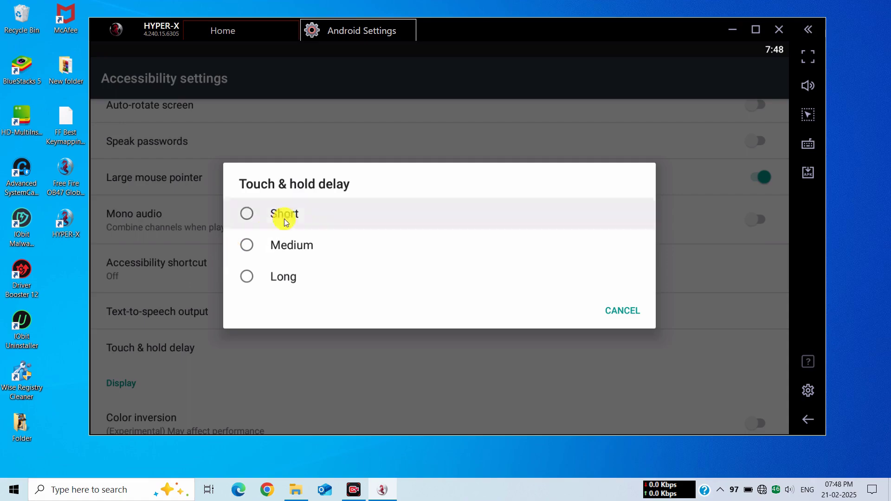
{"action": "left_click", "coordinate": [278, 212]}
{"action": "left_click", "coordinate": [411, 30]}
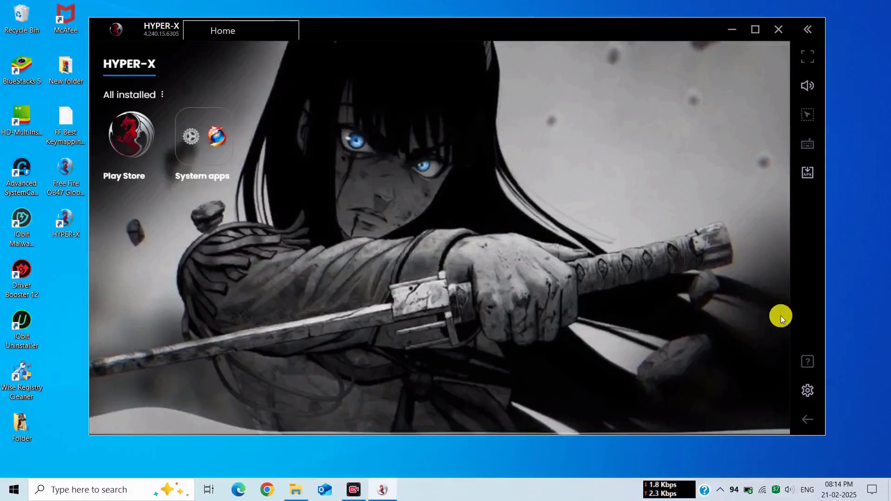
- In emulator settings, choose 1600 x 900 resolution and keep 240 DPI
{"action": "left_click", "coordinate": [809, 391]}
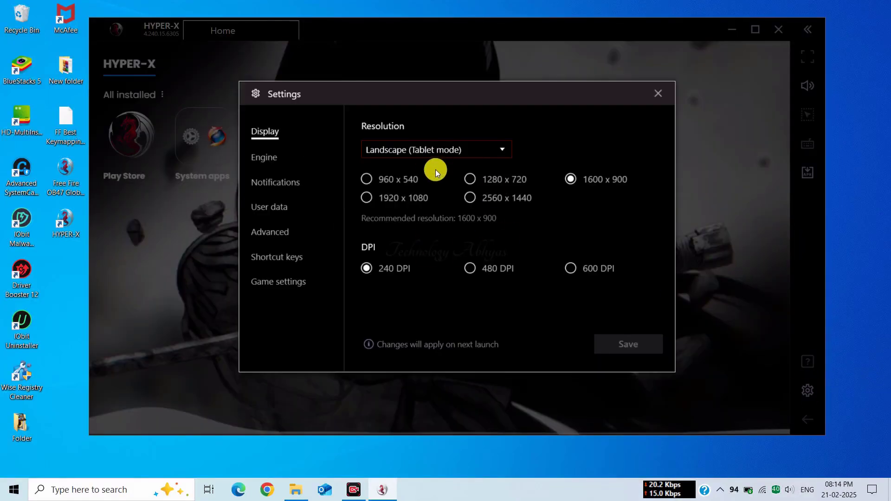
{"action": "left_click", "coordinate": [570, 180]}
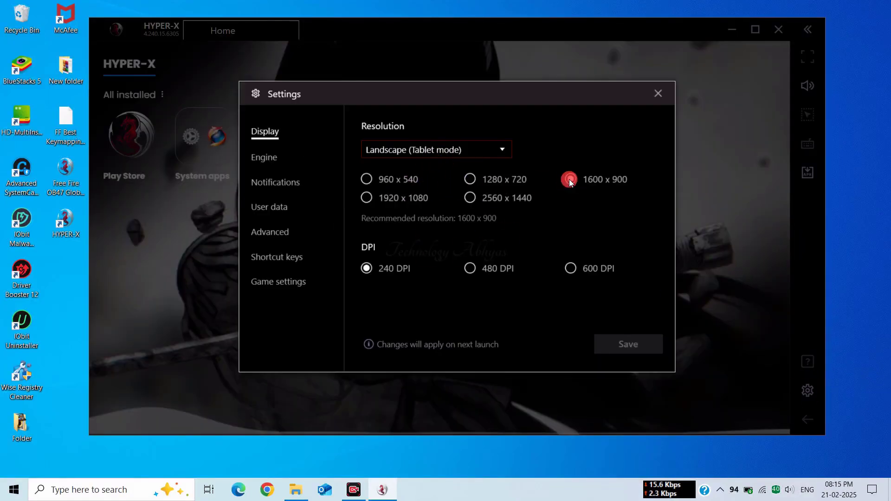
{"action": "left_click", "coordinate": [470, 268]}
{"action": "left_click", "coordinate": [381, 270]}
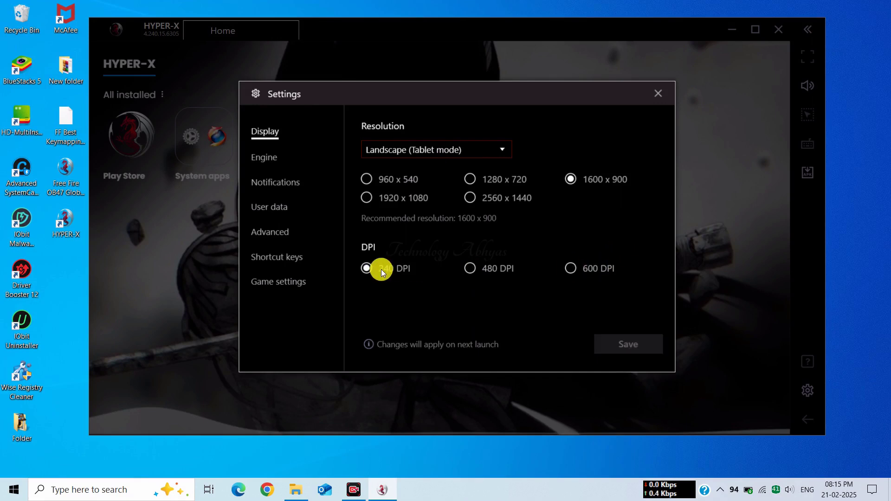
- In Engine settings, prefer dedicated graphics and allocate Medium (2 GB) RAM
{"action": "left_click", "coordinate": [259, 163]}
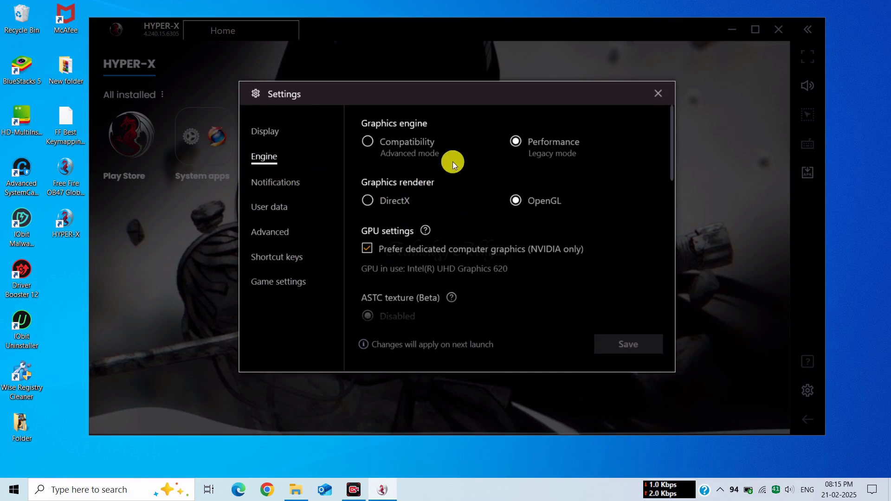
{"action": "left_click", "coordinate": [374, 250]}
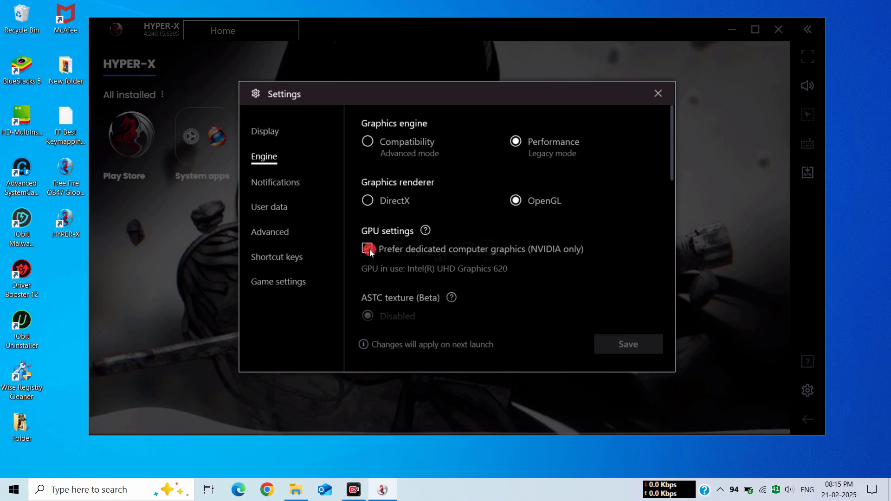
{"action": "scroll", "coordinate": [405, 261], "scroll_direction": "down", "scroll_amount": 4}
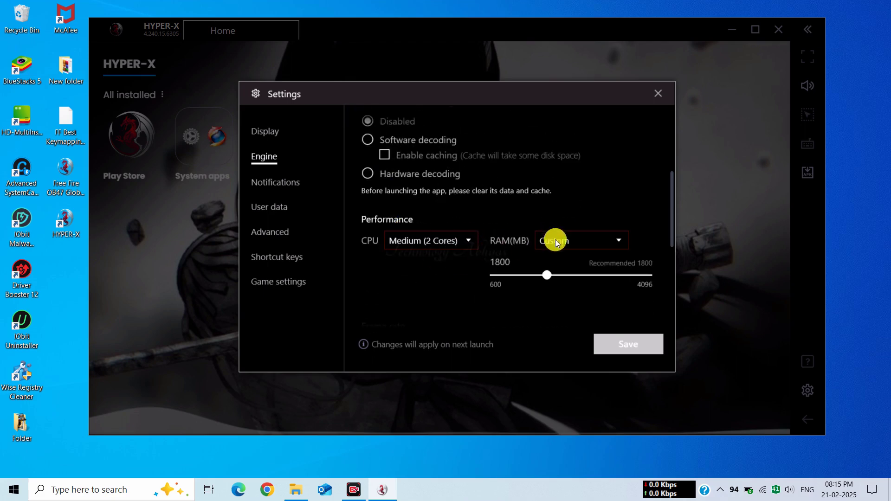
{"action": "left_click", "coordinate": [559, 242]}
{"action": "left_click", "coordinate": [564, 276]}
- Set FPS to 90, enable high frame rates, then save and restart HYPER-X
{"action": "scroll", "coordinate": [542, 257], "scroll_direction": "down", "scroll_amount": 2}
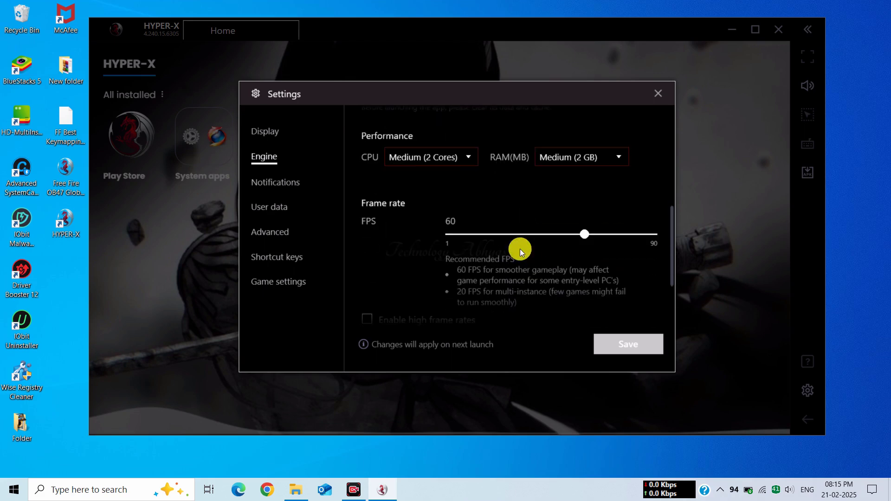
{"action": "left_click_drag", "start_coordinate": [586, 235], "coordinate": [667, 235]}
{"action": "scroll", "coordinate": [530, 257], "scroll_direction": "down", "scroll_amount": 1}
{"action": "scroll", "coordinate": [530, 257], "scroll_direction": "down", "scroll_amount": 1}
{"action": "left_click", "coordinate": [400, 265]}
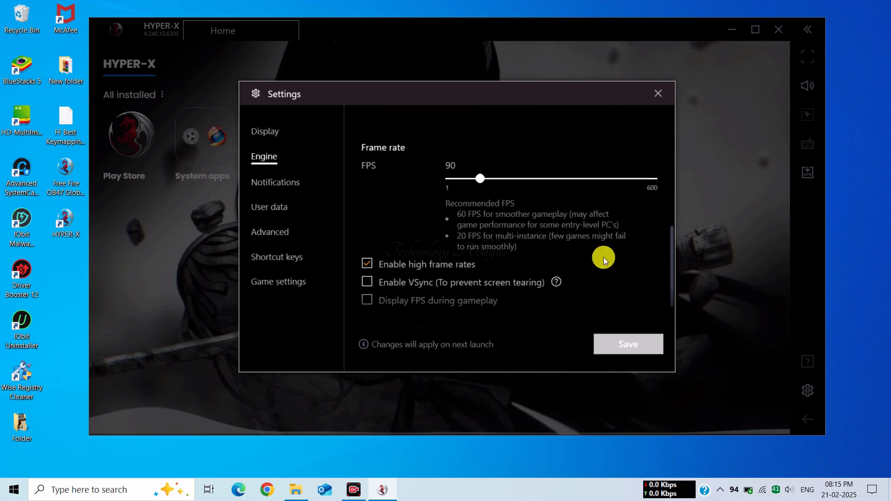
{"action": "left_click", "coordinate": [622, 345]}
{"action": "left_click", "coordinate": [523, 254]}
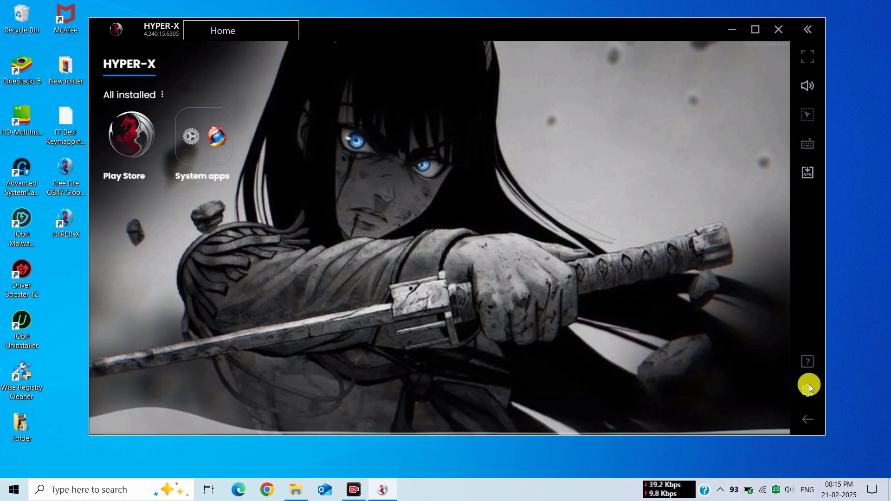
- Turn off ribbon, toast, app and gamepad notifications
{"action": "left_click", "coordinate": [808, 389]}
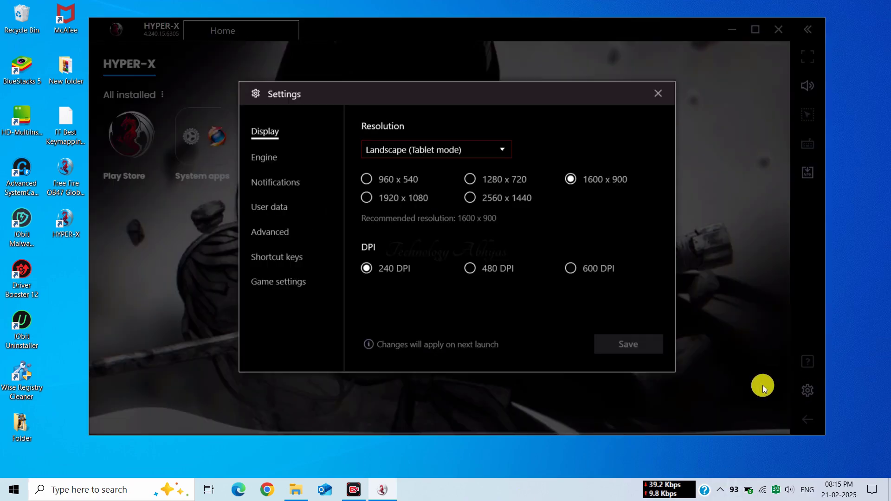
{"action": "left_click", "coordinate": [285, 182]}
{"action": "left_click", "coordinate": [626, 277]}
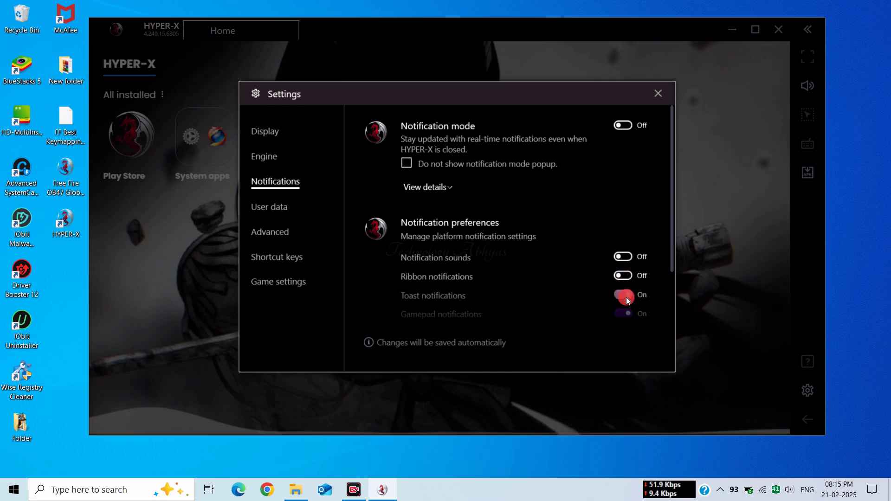
{"action": "left_click", "coordinate": [626, 296]}
{"action": "scroll", "coordinate": [626, 297], "scroll_direction": "down", "scroll_amount": 2}
{"action": "left_click", "coordinate": [626, 270]}
{"action": "left_click", "coordinate": [624, 257]}
- In Advanced settings, switch the device profile to Asus ROG 2 and save
{"action": "left_click", "coordinate": [290, 207]}
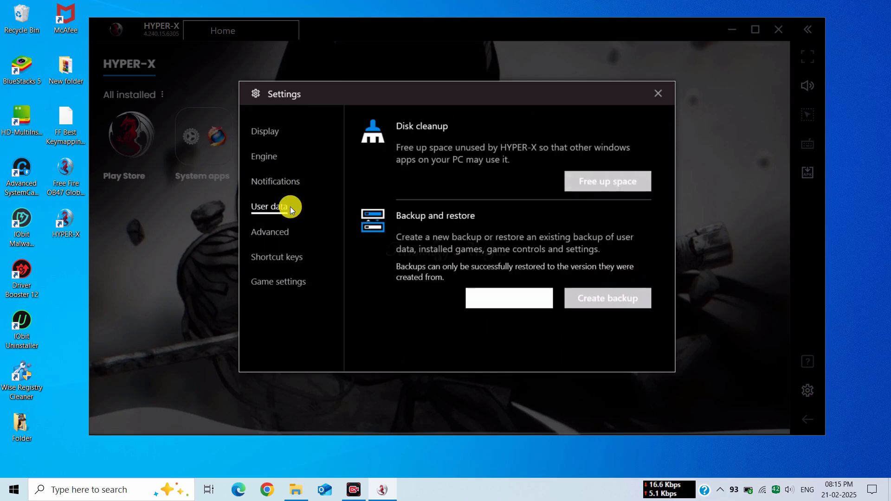
{"action": "left_click", "coordinate": [285, 233]}
{"action": "left_click", "coordinate": [458, 227]}
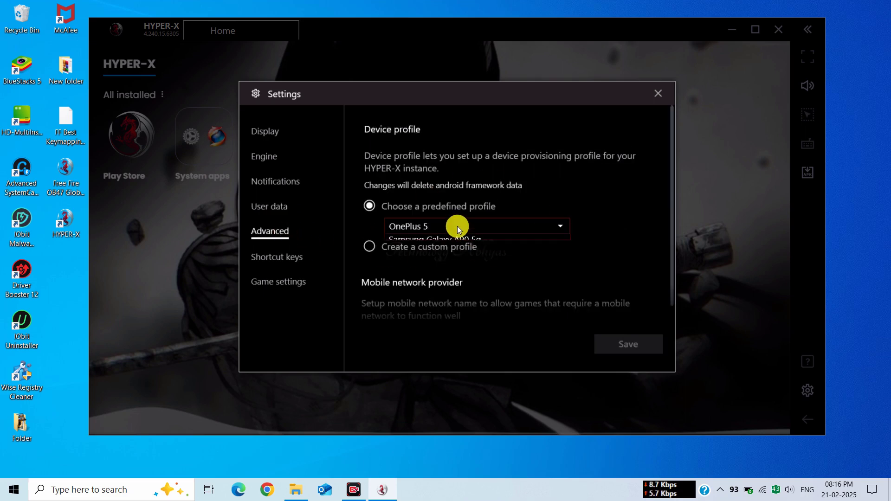
{"action": "scroll", "coordinate": [460, 240], "scroll_direction": "up", "scroll_amount": 2}
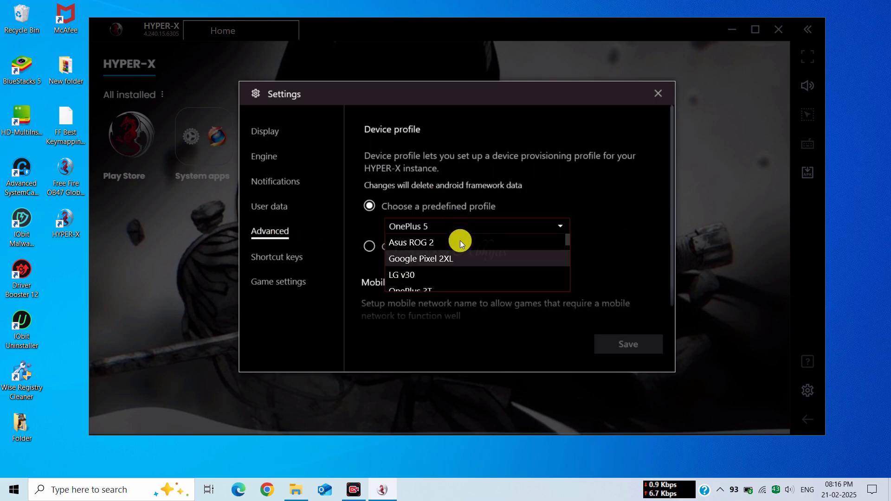
{"action": "left_click", "coordinate": [417, 241]}
{"action": "left_click", "coordinate": [625, 343]}
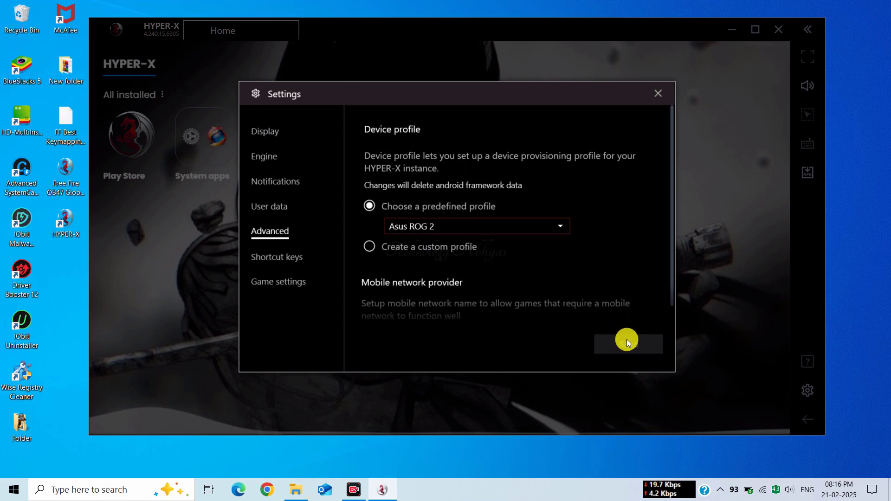
- In Game settings, choose the standard cursor for all games, save, and close settings
{"action": "left_click", "coordinate": [300, 265]}
{"action": "scroll", "coordinate": [405, 245], "scroll_direction": "down", "scroll_amount": 3}
{"action": "scroll", "coordinate": [405, 245], "scroll_direction": "down", "scroll_amount": 10}
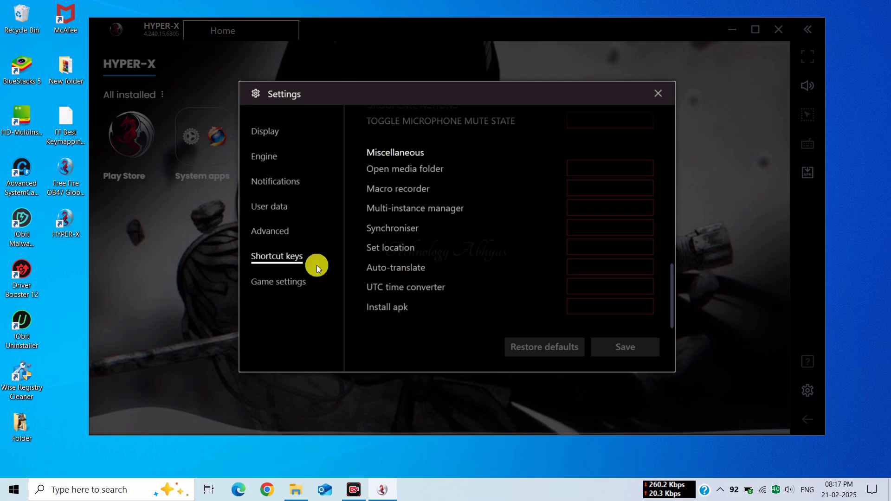
{"action": "left_click", "coordinate": [276, 282]}
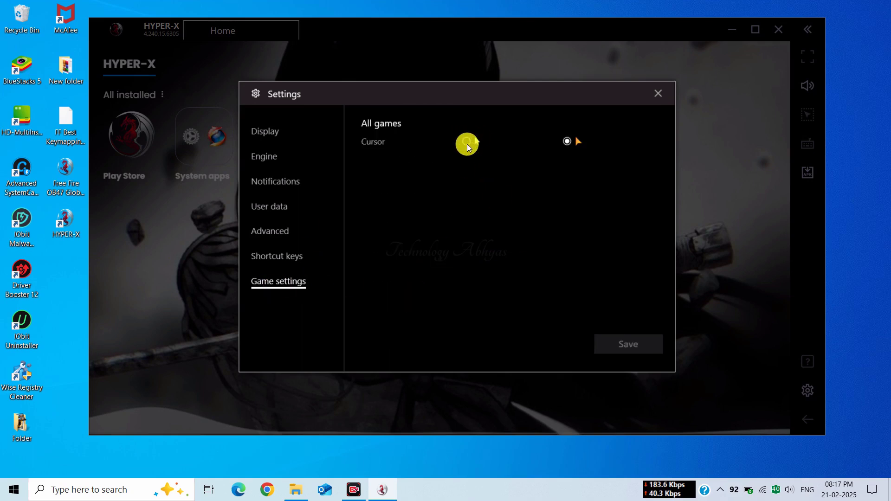
{"action": "left_click", "coordinate": [466, 141]}
{"action": "left_click", "coordinate": [632, 351]}
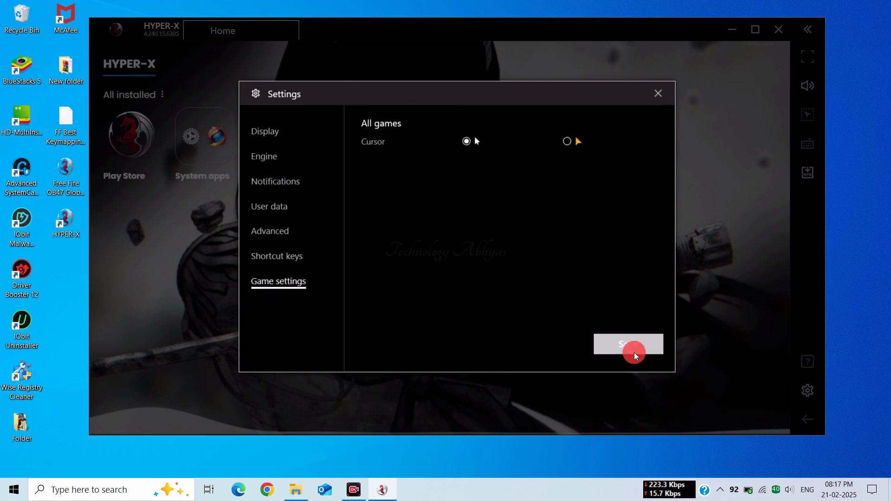
{"action": "left_click", "coordinate": [659, 93]}
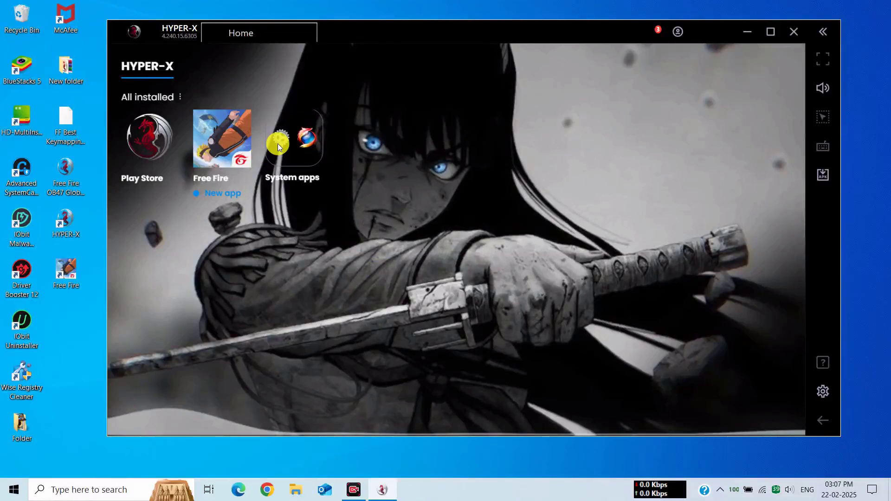
- Go to Android Settings > Accounts > Add account > Google, enter the account's e-mail, then open Browser
{"action": "left_click", "coordinate": [278, 143]}
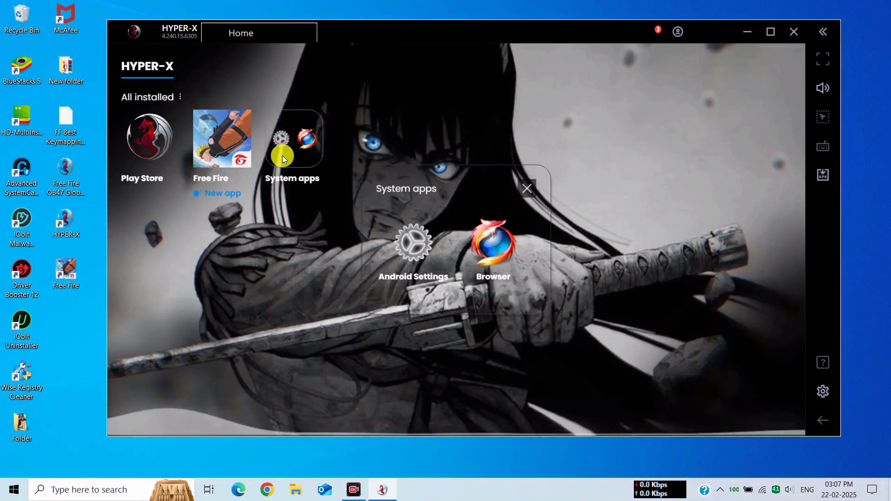
{"action": "left_click", "coordinate": [412, 239]}
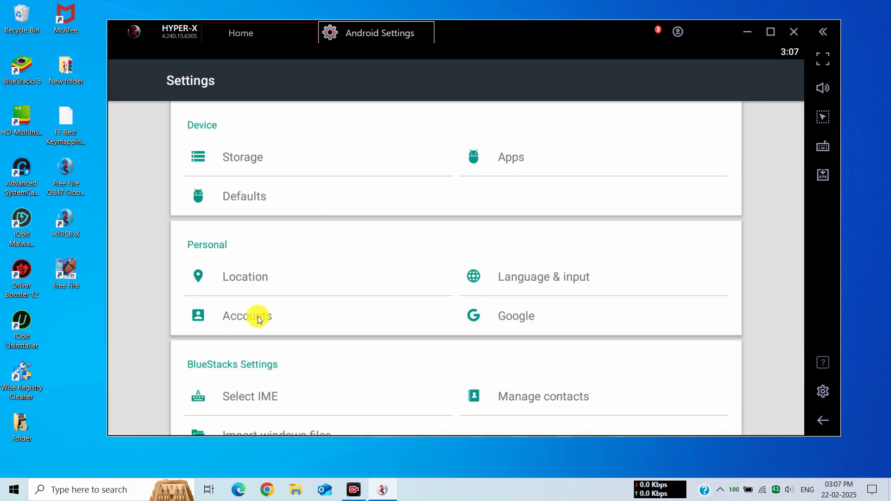
{"action": "left_click", "coordinate": [258, 316]}
{"action": "left_click", "coordinate": [217, 121]}
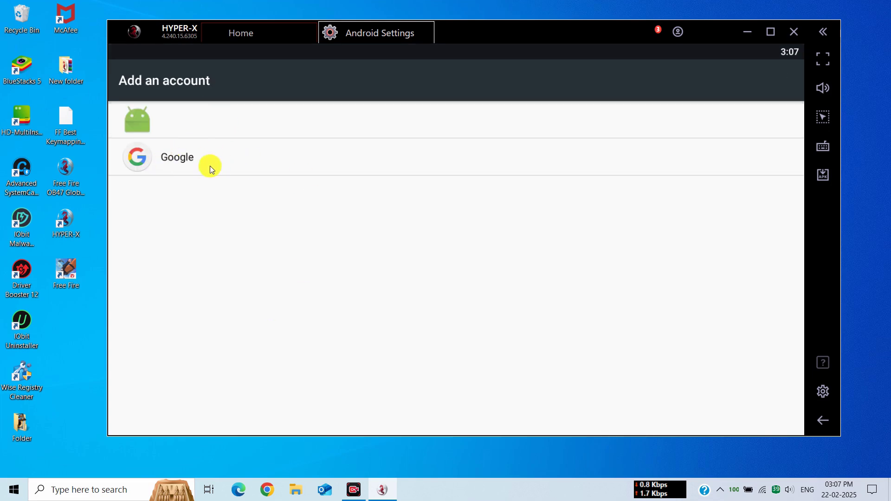
{"action": "left_click", "coordinate": [180, 160]}
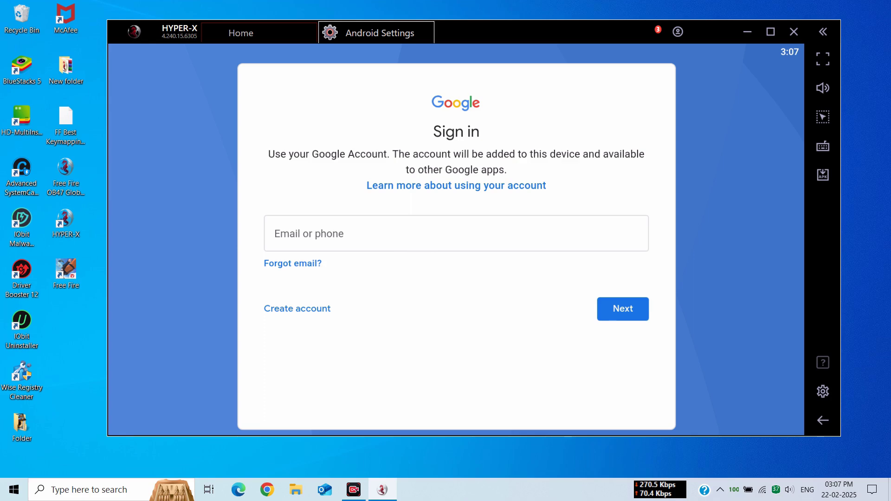
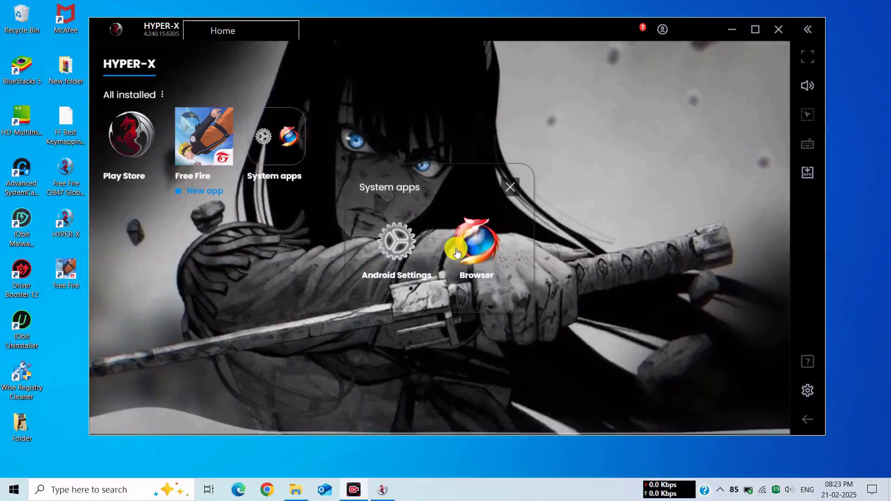
{"action": "left_click", "coordinate": [478, 246]}
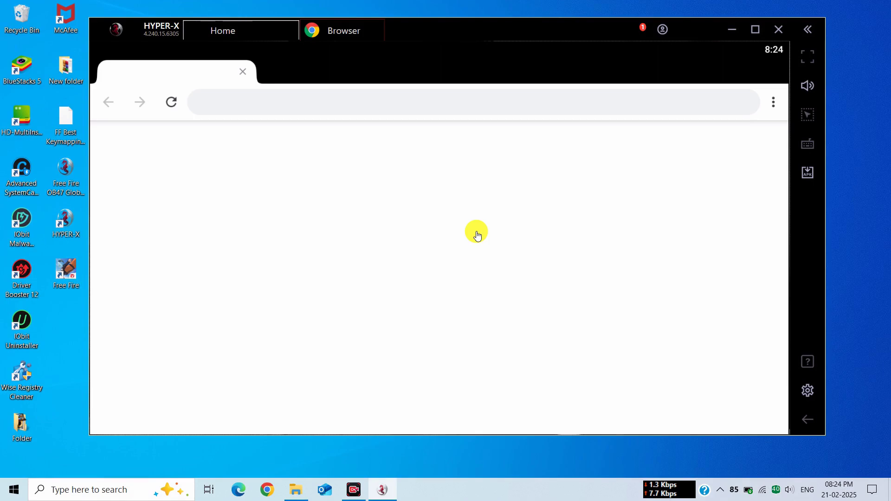
{"action": "left_click", "coordinate": [302, 102]}
{"action": "type", "text": "face"}
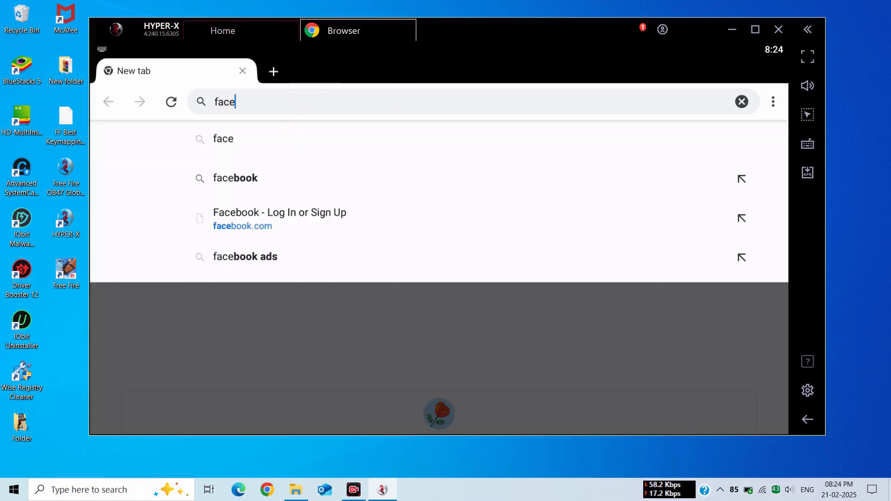
{"action": "type", "text": "book login"}
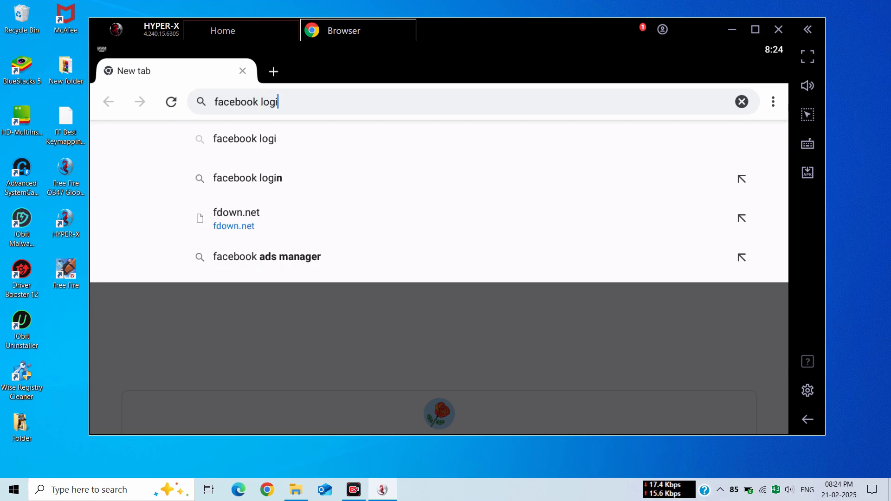
{"action": "key", "text": "Return"}
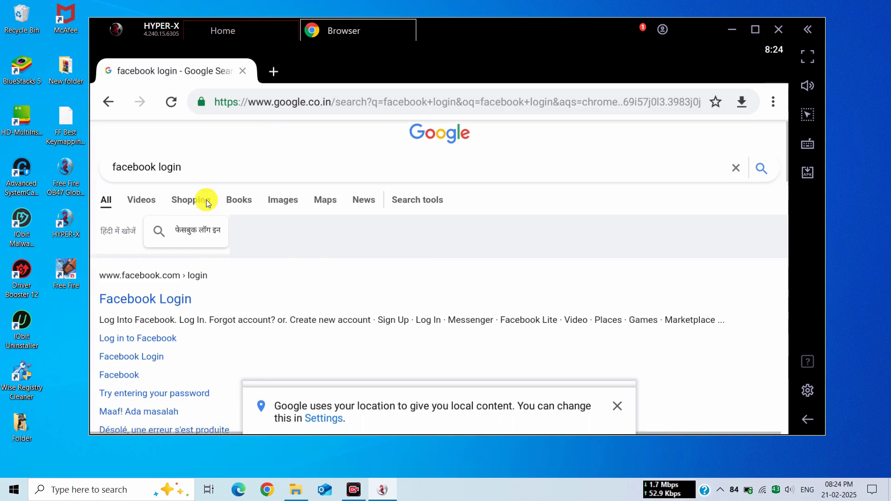
{"action": "scroll", "coordinate": [165, 188], "scroll_direction": "down", "scroll_amount": 3}
{"action": "left_click", "coordinate": [166, 193]}
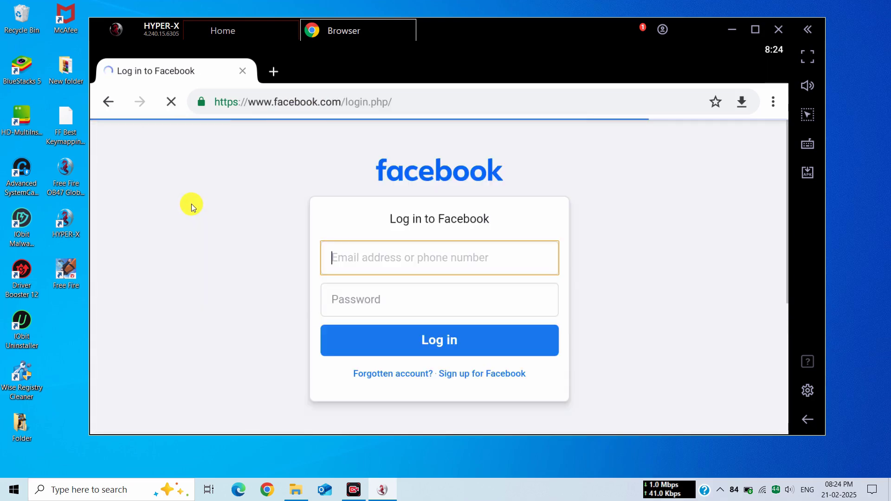
{"action": "left_click", "coordinate": [392, 311]}
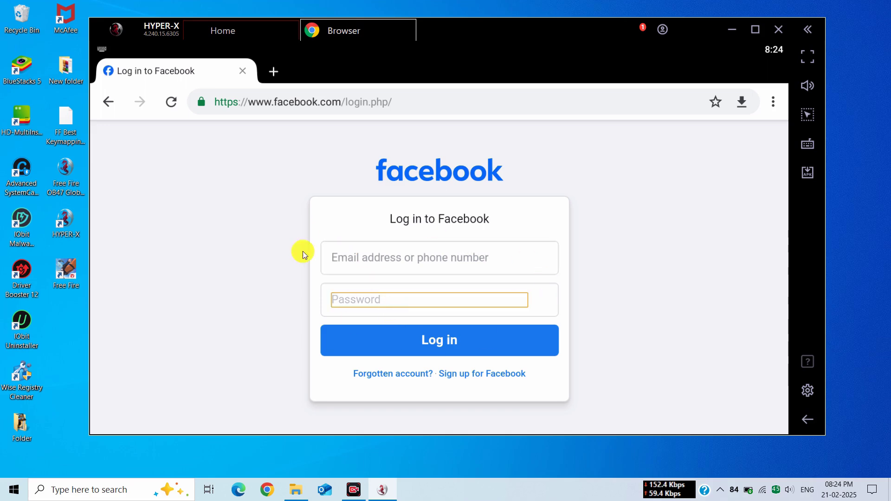
{"action": "left_click", "coordinate": [409, 25]}
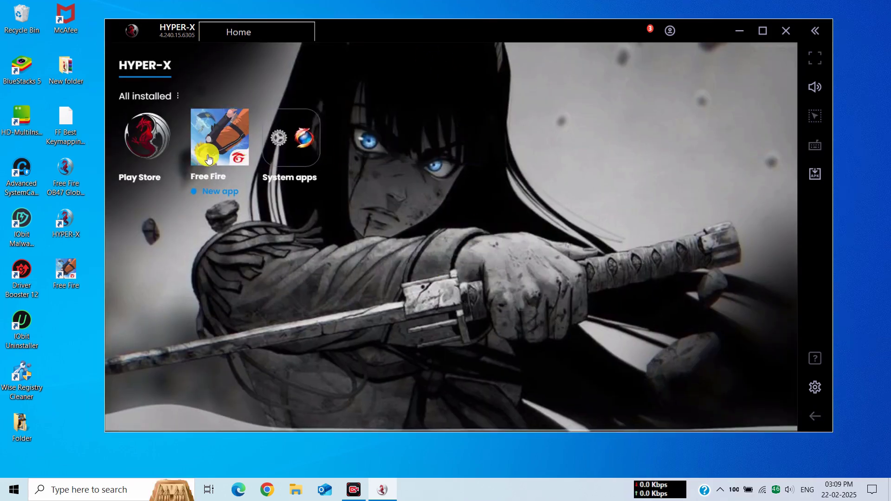
- Launch Free Fire, confirm its access notice, and allow access to photos, media and files
{"action": "left_click", "coordinate": [210, 157]}
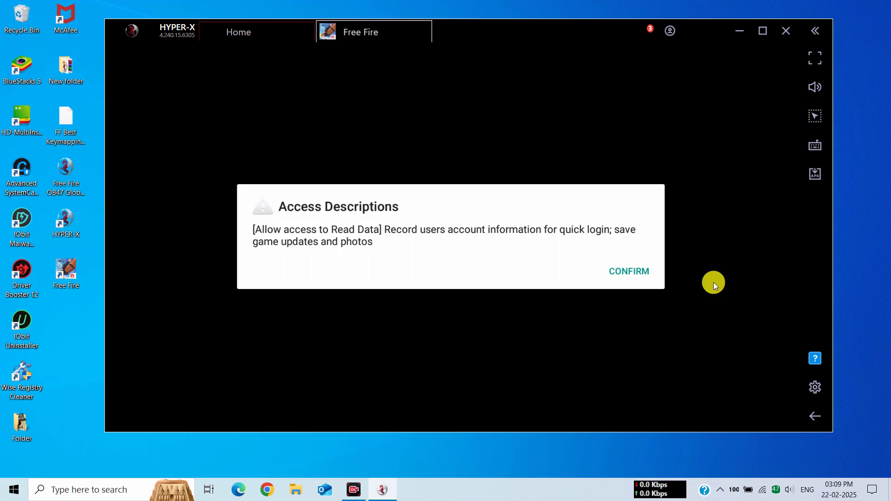
{"action": "left_click", "coordinate": [630, 271]}
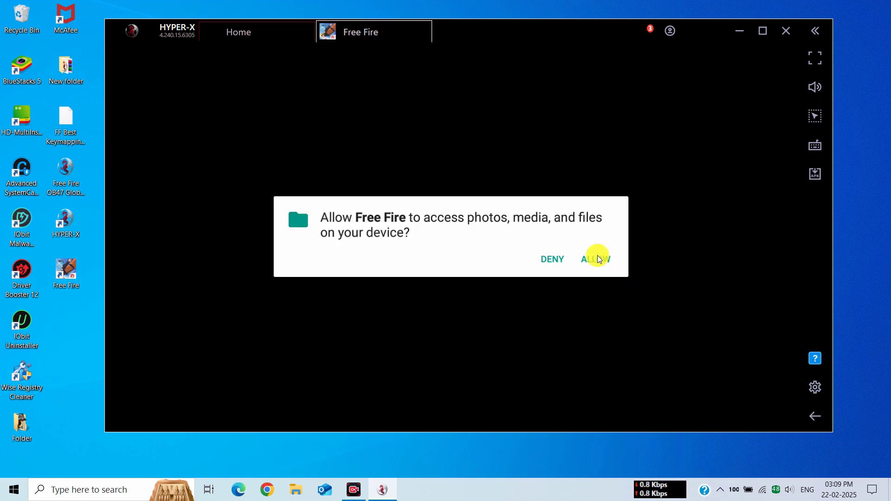
{"action": "left_click", "coordinate": [611, 260]}
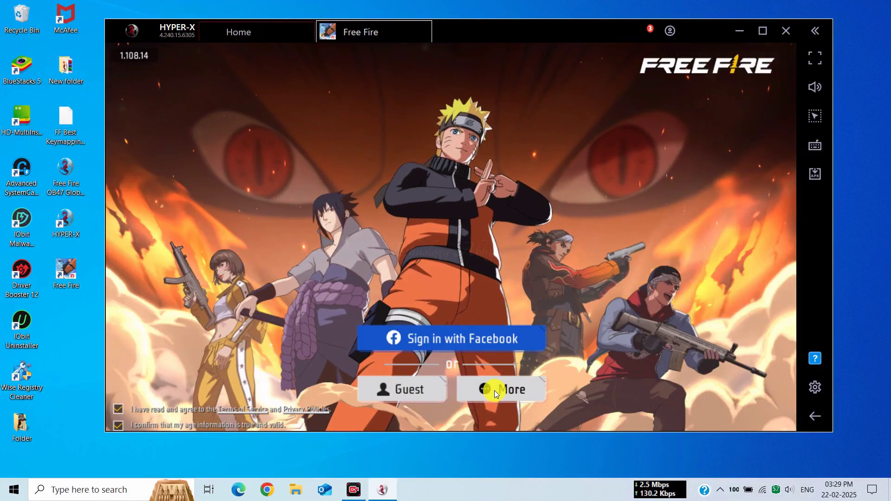
- Sign in to Free Fire with Google under More, then confirm the Free Fire India notice
{"action": "left_click", "coordinate": [494, 392]}
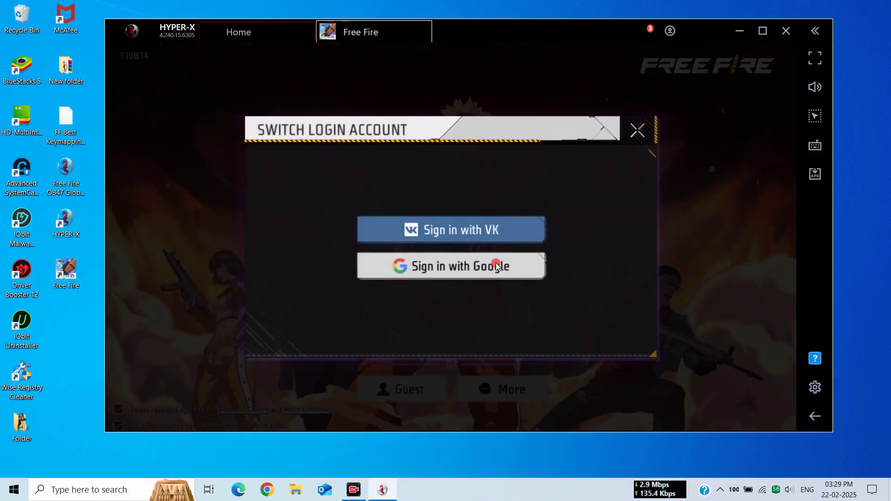
{"action": "left_click", "coordinate": [495, 263]}
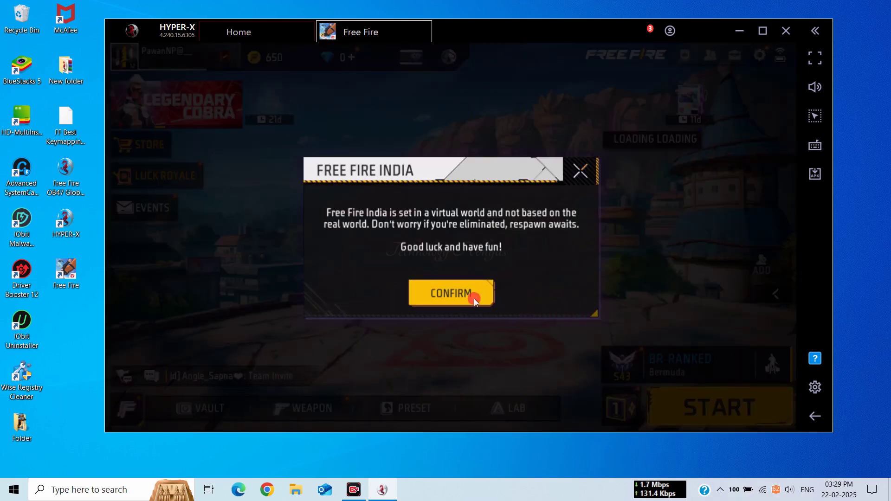
{"action": "left_click", "coordinate": [474, 299]}
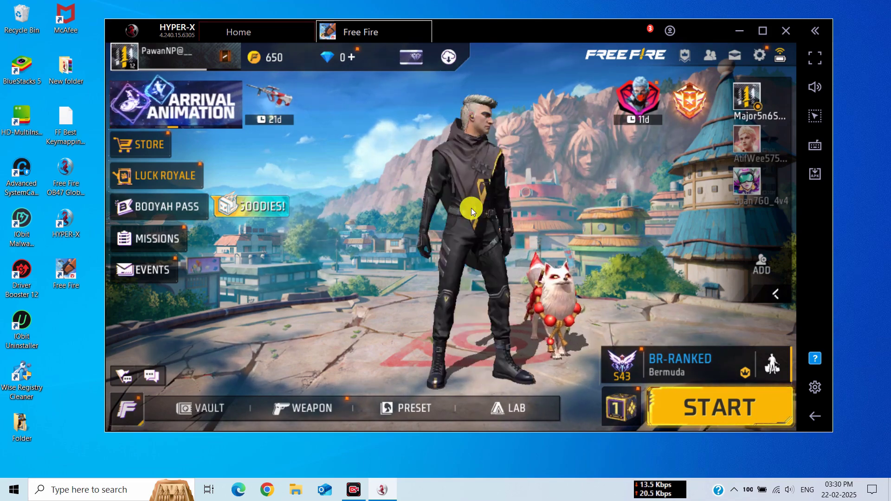
- Dismiss the lobby emote wheel and open Free Fire's Controls settings
{"action": "left_click", "coordinate": [405, 158]}
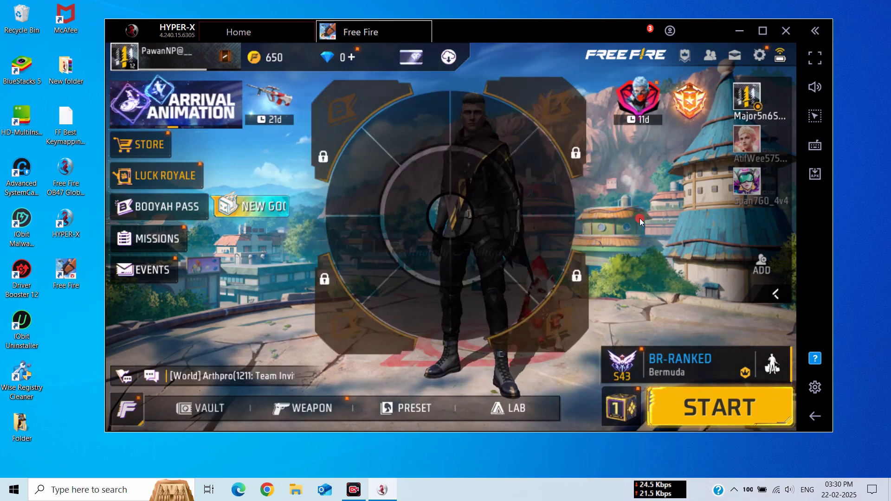
{"action": "left_click", "coordinate": [621, 225]}
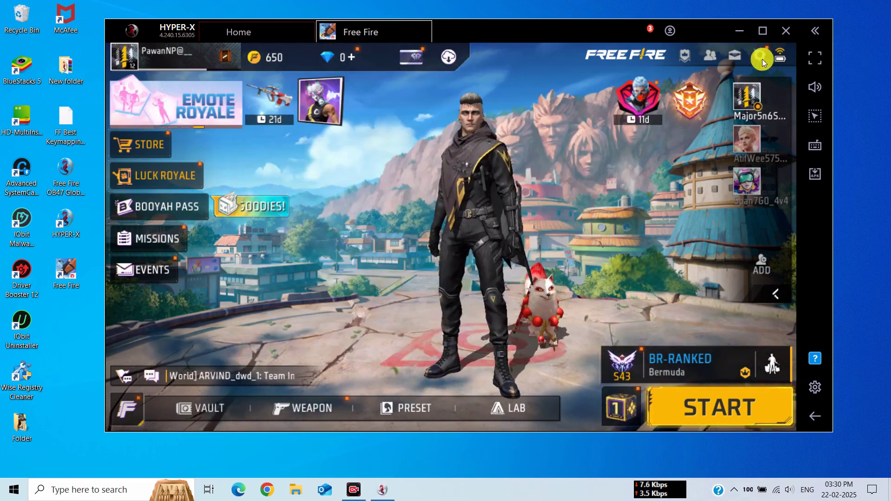
{"action": "left_click", "coordinate": [759, 54]}
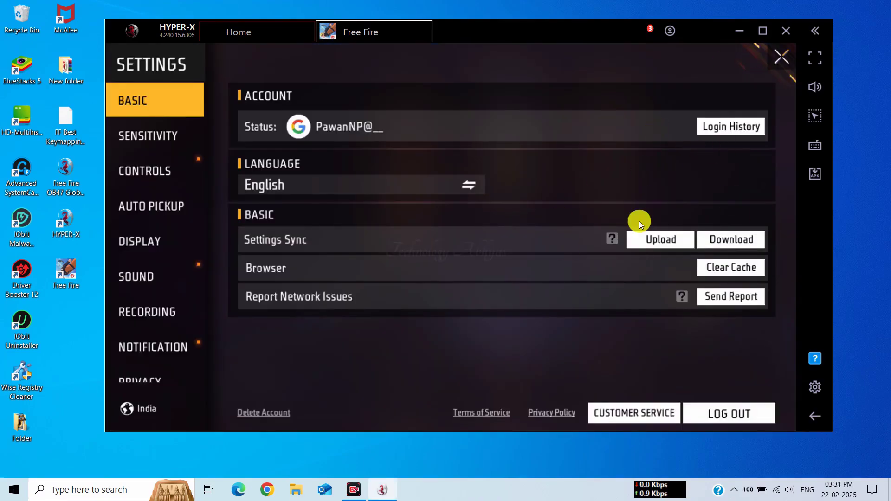
{"action": "left_click", "coordinate": [171, 139]}
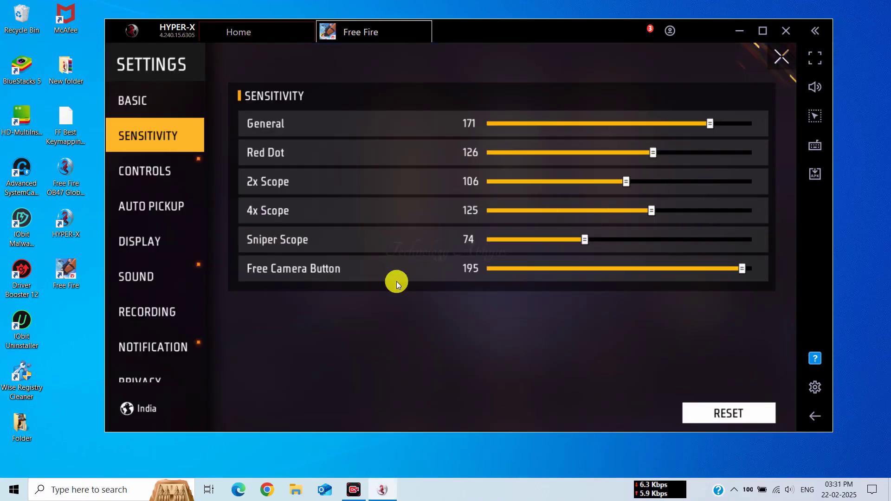
{"action": "left_click", "coordinate": [145, 180]}
- Turn on left fire, quick switch, quick reload, reload progress, auto switch; Run Mode Classic, Item Finder Always On, Damage Indicator New
{"action": "left_click", "coordinate": [669, 162]}
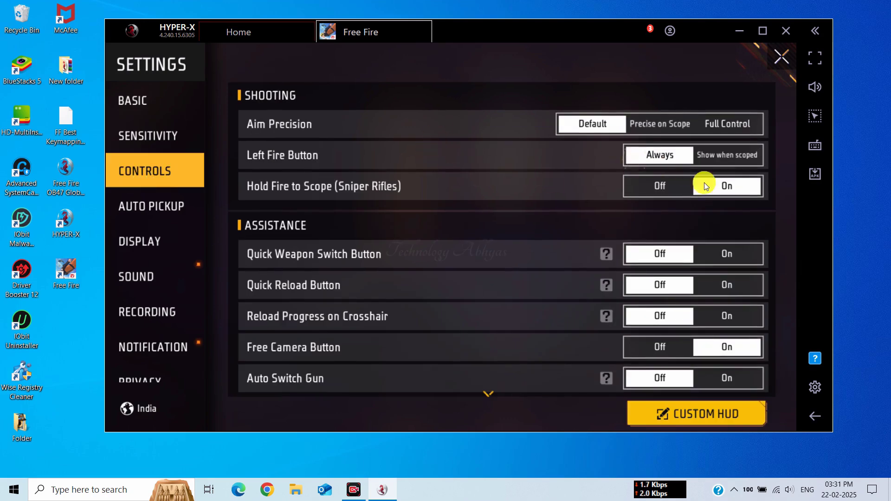
{"action": "left_click", "coordinate": [727, 254]}
{"action": "left_click", "coordinate": [723, 284]}
{"action": "left_click", "coordinate": [723, 317]}
{"action": "left_click", "coordinate": [728, 378]}
{"action": "scroll", "coordinate": [653, 174], "scroll_direction": "down", "scroll_amount": 5}
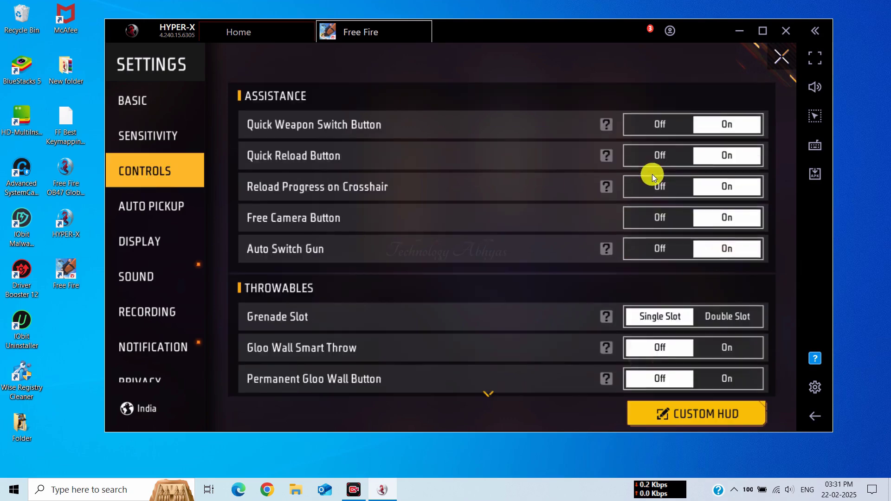
{"action": "left_click", "coordinate": [581, 349]}
{"action": "scroll", "coordinate": [605, 150], "scroll_direction": "down", "scroll_amount": 5}
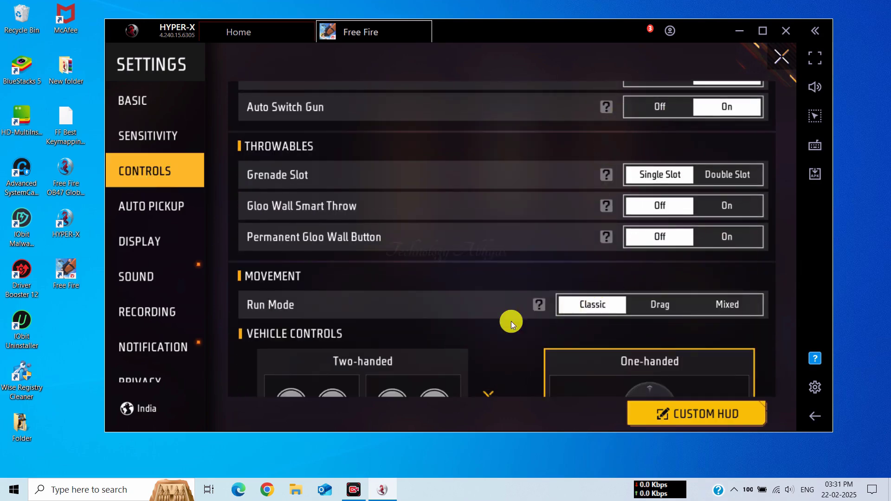
{"action": "scroll", "coordinate": [515, 213], "scroll_direction": "down", "scroll_amount": 5}
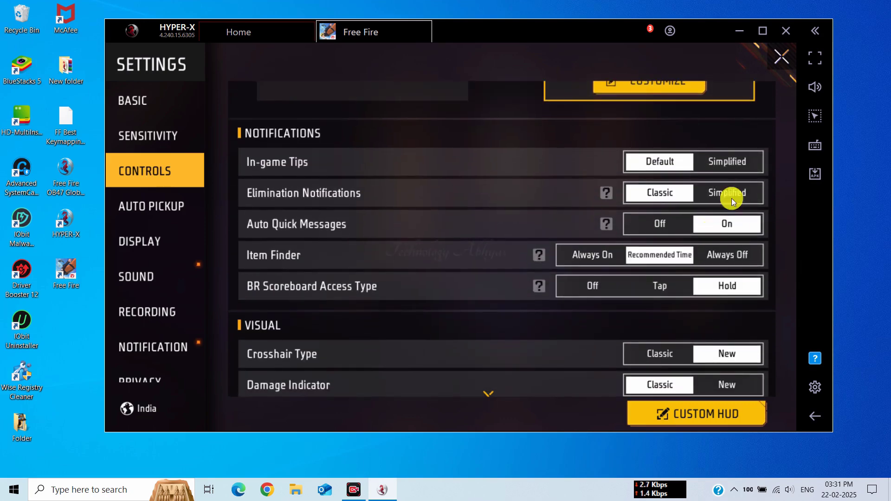
{"action": "left_click", "coordinate": [610, 269]}
{"action": "left_click", "coordinate": [726, 385]}
{"action": "scroll", "coordinate": [643, 169], "scroll_direction": "down", "scroll_amount": 5}
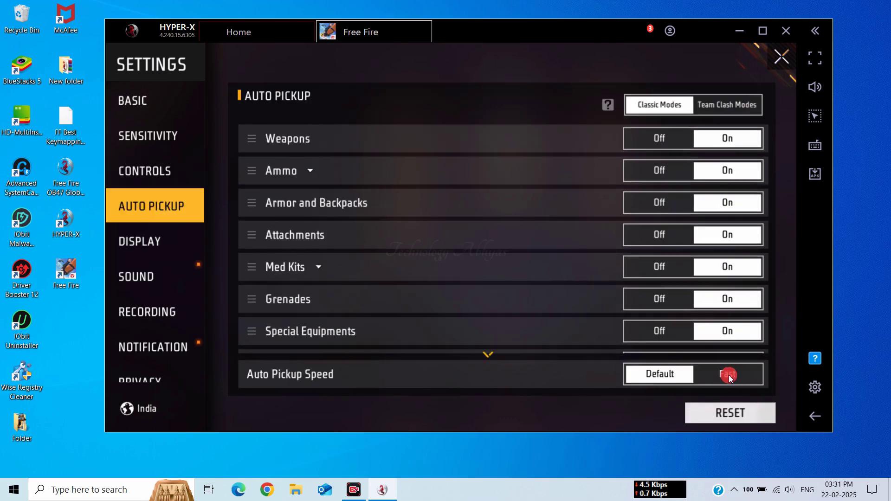
- Set Display High FPS to High, accepting the warning, and turn on Replay recording
{"action": "left_click", "coordinate": [174, 254]}
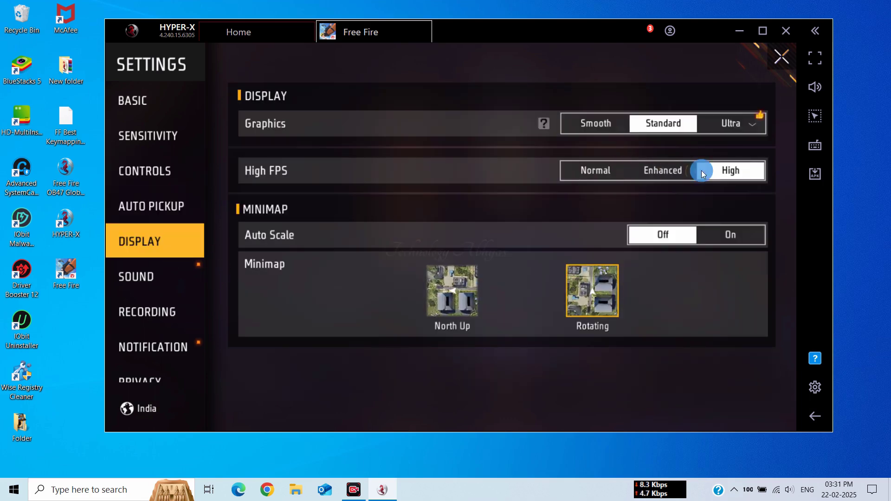
{"action": "left_click", "coordinate": [719, 170]}
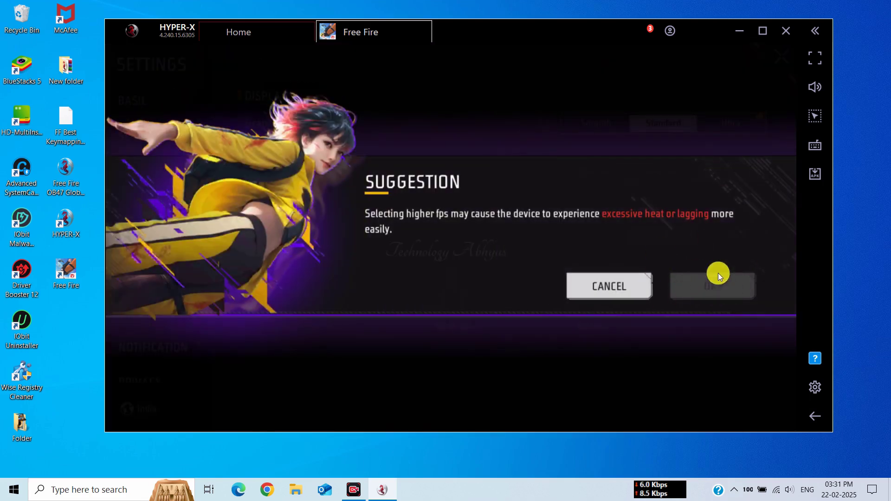
{"action": "left_click", "coordinate": [718, 285]}
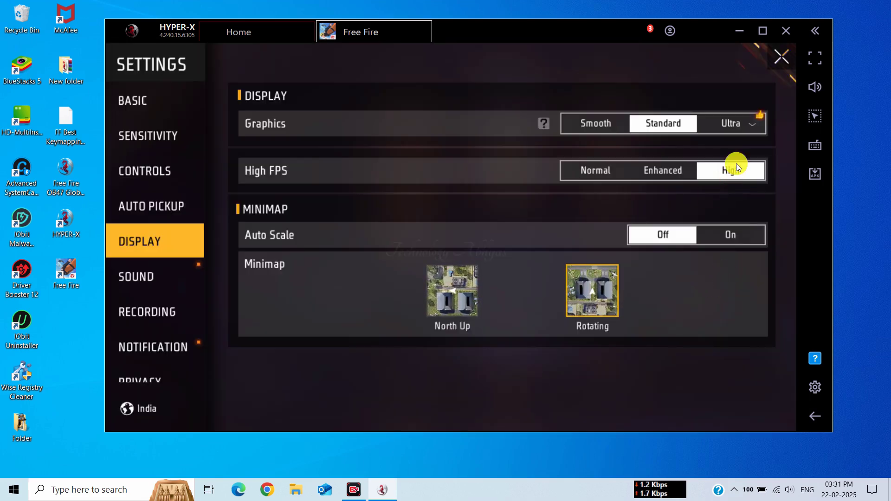
{"action": "left_click", "coordinate": [170, 275]}
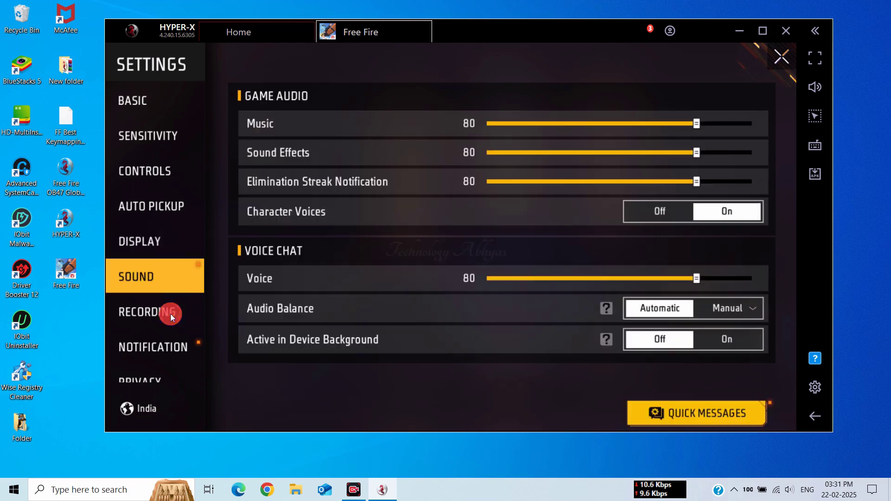
{"action": "left_click", "coordinate": [170, 314]}
{"action": "left_click", "coordinate": [713, 126]}
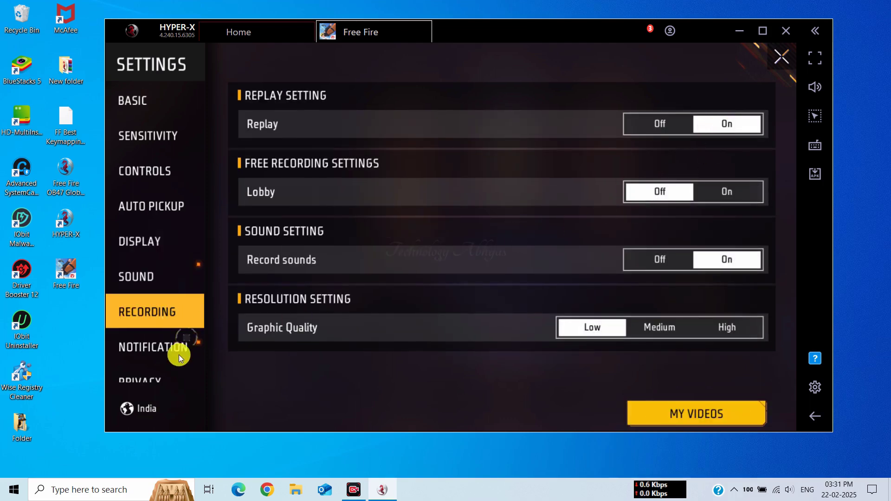
- Look through the Notification, Privacy and Auto Pickup settings, then open the custom HUD editor from Controls
{"action": "left_click", "coordinate": [185, 349]}
{"action": "left_click", "coordinate": [169, 378]}
{"action": "left_click", "coordinate": [175, 207]}
{"action": "left_click", "coordinate": [168, 174]}
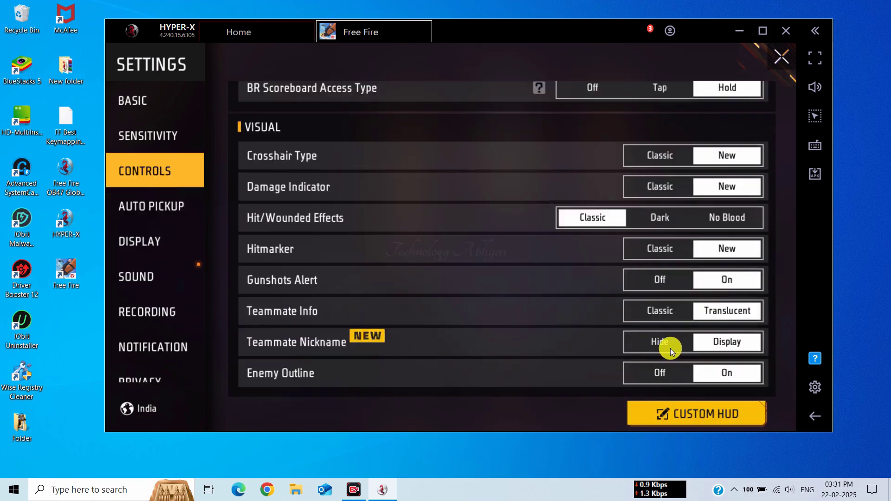
{"action": "left_click", "coordinate": [700, 414]}
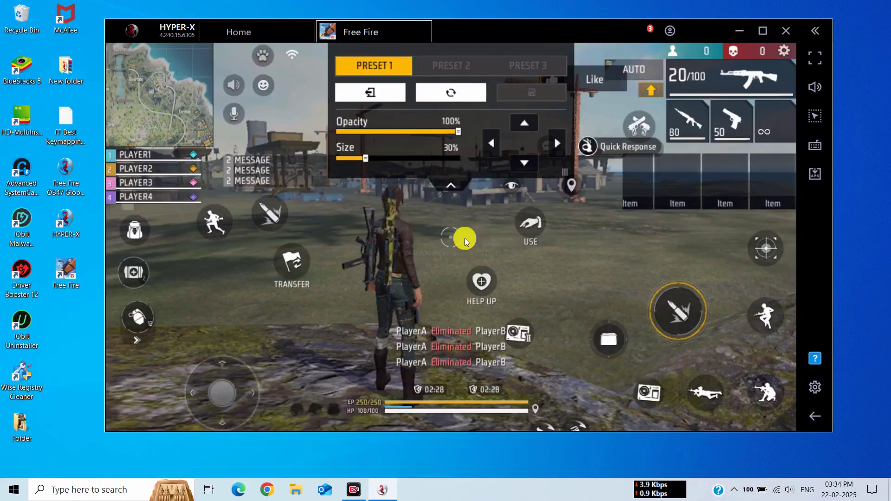
- Select the sprint, backpack, grenade, joystick, HELP UP, fire, crouch and scope HUD buttons
{"action": "left_click", "coordinate": [214, 221]}
{"action": "left_click", "coordinate": [138, 223]}
{"action": "left_click", "coordinate": [137, 317]}
{"action": "left_click", "coordinate": [213, 368]}
{"action": "left_click", "coordinate": [482, 281]}
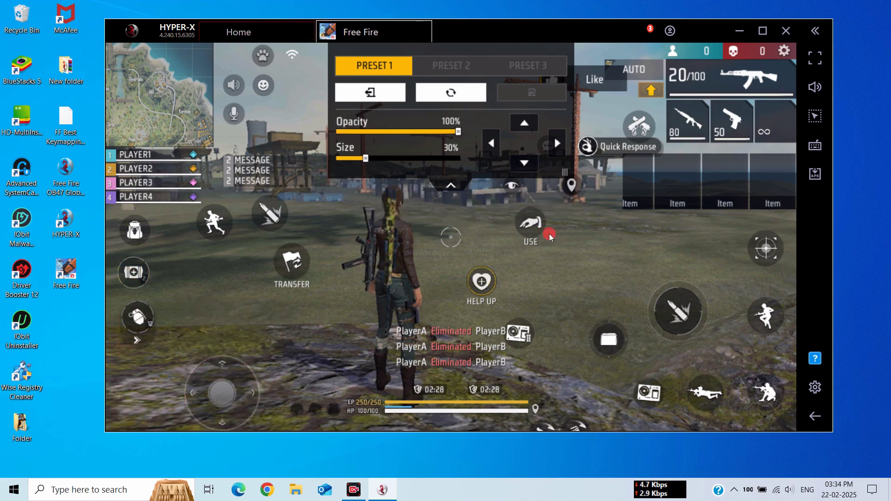
{"action": "left_click", "coordinate": [678, 311]}
{"action": "left_click", "coordinate": [766, 316]}
{"action": "left_click", "coordinate": [766, 249]}
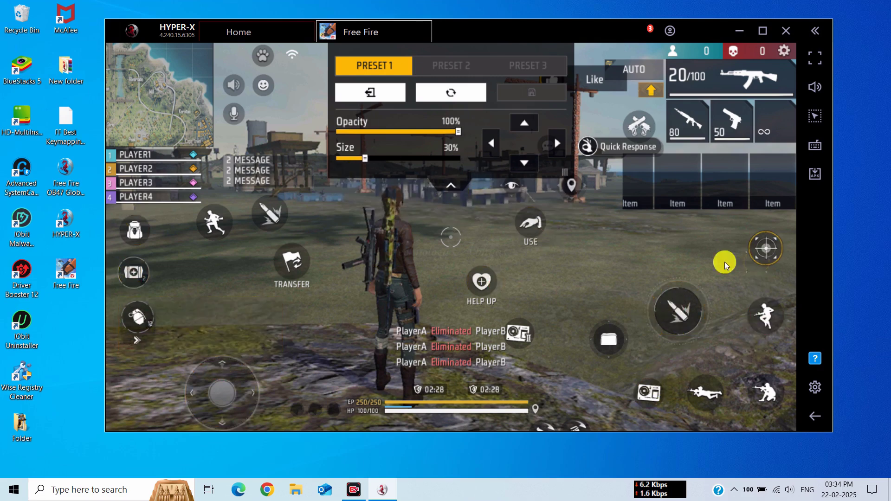
{"action": "left_click", "coordinate": [445, 188]}
- Set on-screen controls opacity to minimum and launch the advanced controls editor
{"action": "left_click_drag", "start_coordinate": [559, 26], "coordinate": [492, 23]}
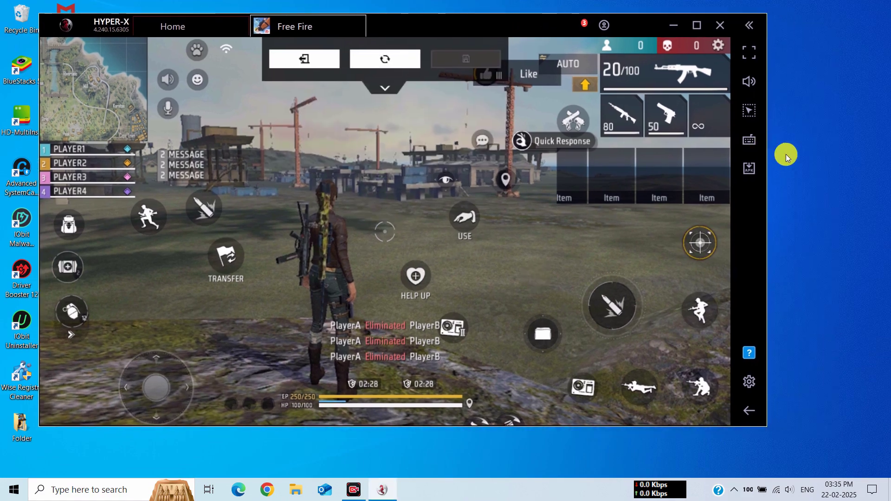
{"action": "left_click", "coordinate": [749, 138]}
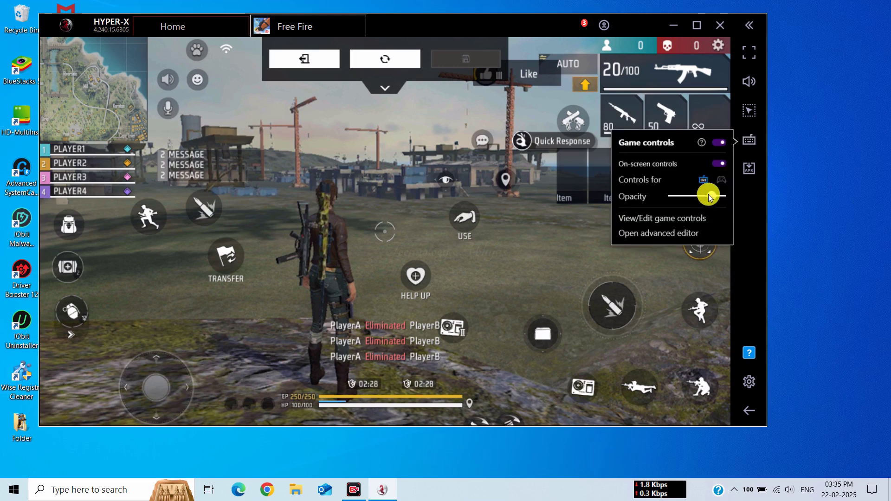
{"action": "left_click", "coordinate": [675, 196]}
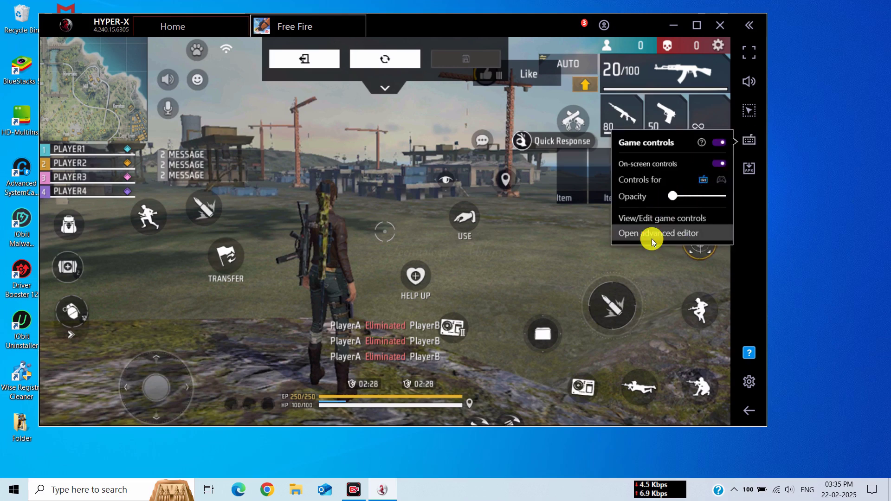
{"action": "left_click", "coordinate": [675, 235]}
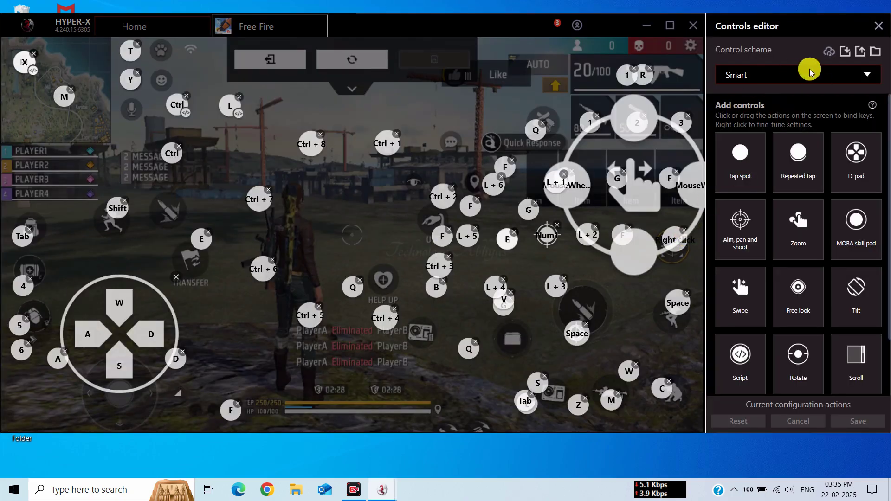
- Import the Macro and Simple Keymapping schemes from the Desktop's FF Best Keymapping .cfg file
{"action": "left_click", "coordinate": [845, 51]}
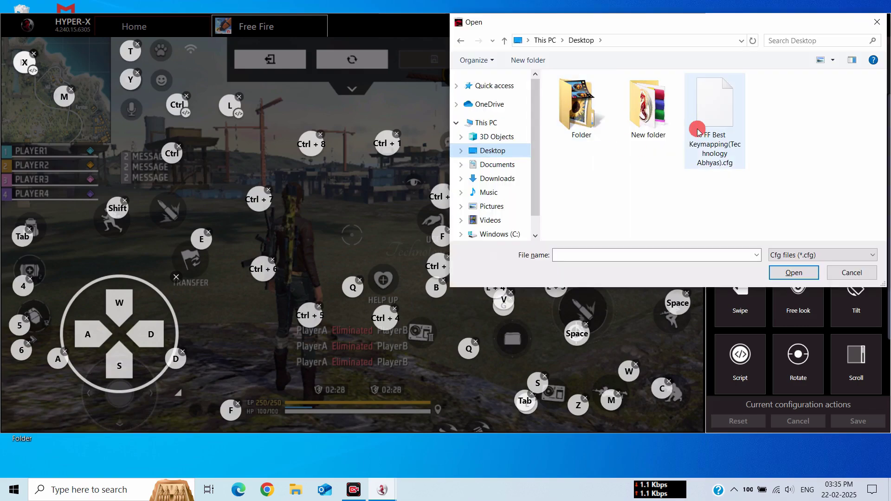
{"action": "left_click", "coordinate": [696, 127]}
{"action": "left_click", "coordinate": [794, 273]}
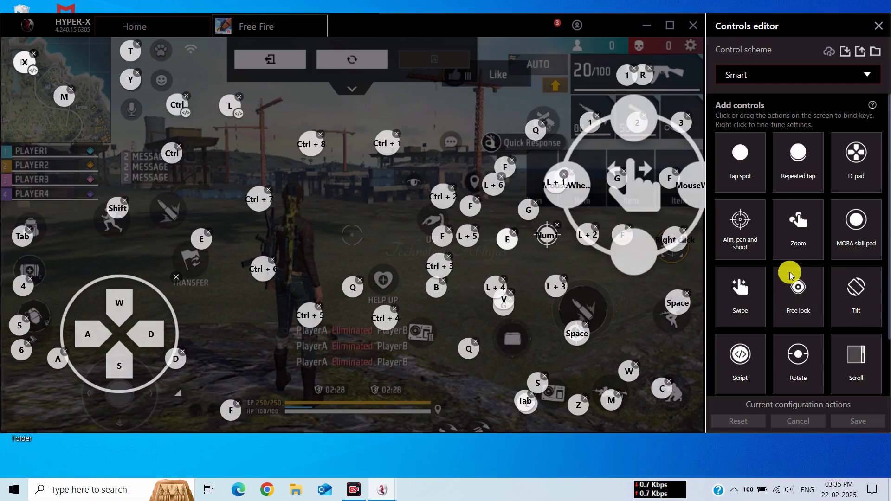
{"action": "left_click", "coordinate": [732, 277]}
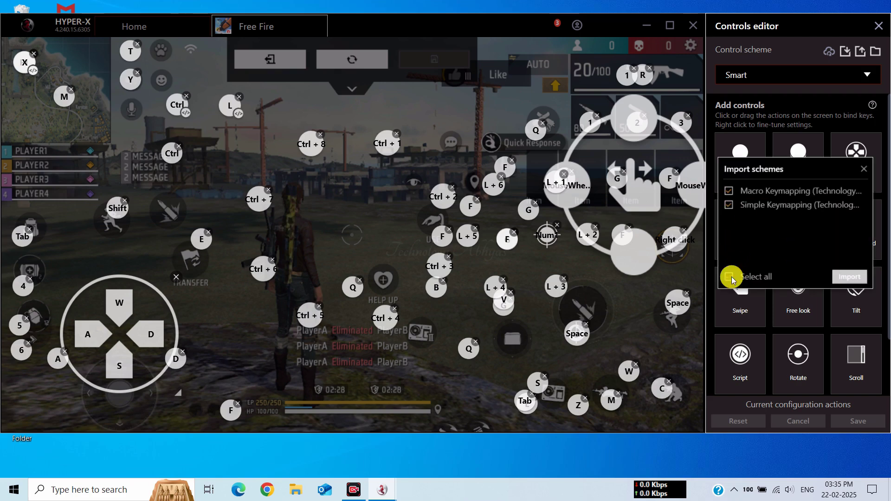
{"action": "left_click", "coordinate": [854, 278]}
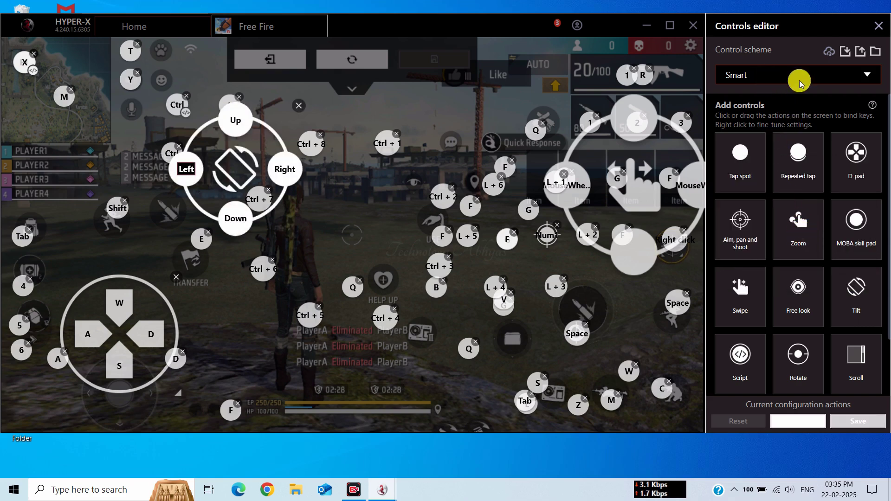
- Switch the control scheme to Simple Keymapping, save it, and close the Controls editor
{"action": "left_click", "coordinate": [765, 78]}
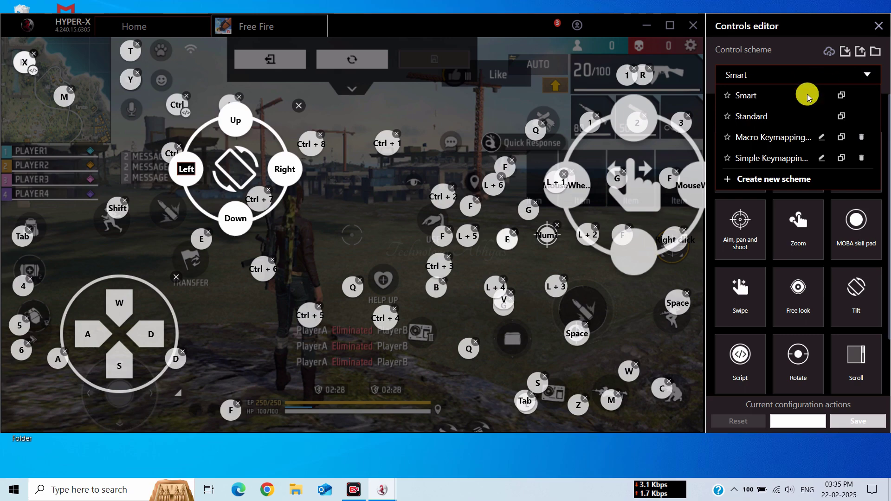
{"action": "left_click", "coordinate": [765, 158]}
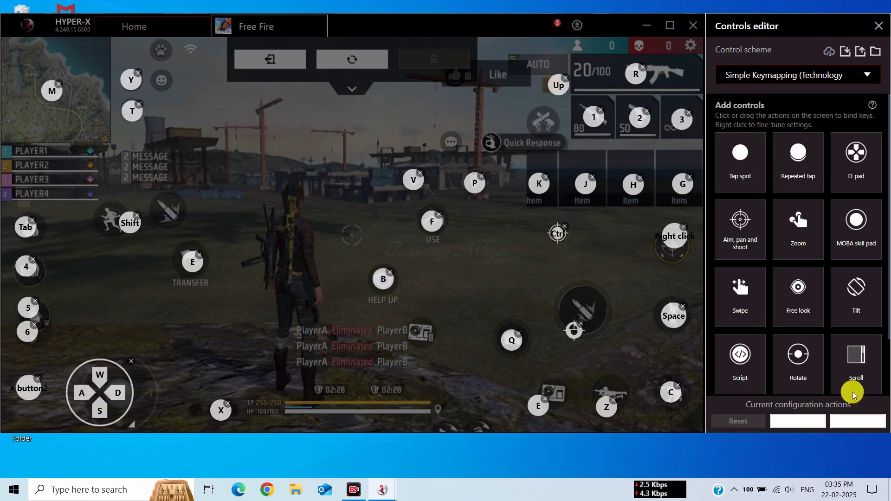
{"action": "left_click", "coordinate": [611, 245]}
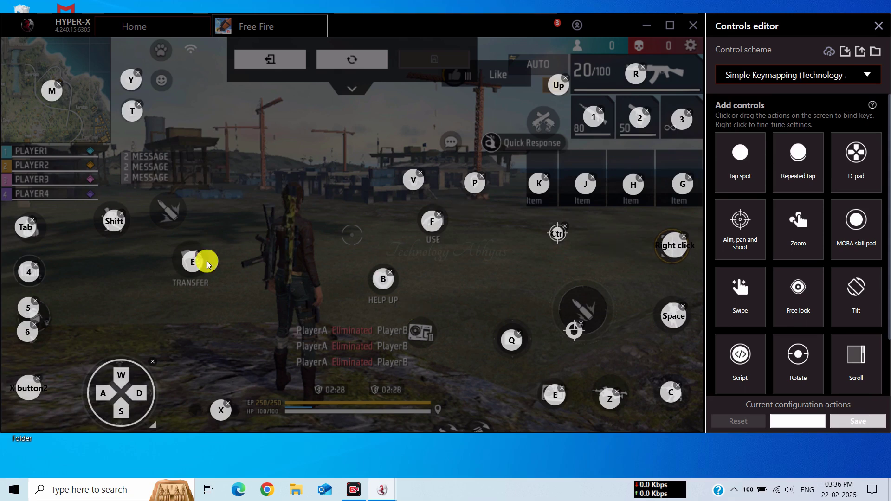
{"action": "left_click", "coordinate": [863, 427]}
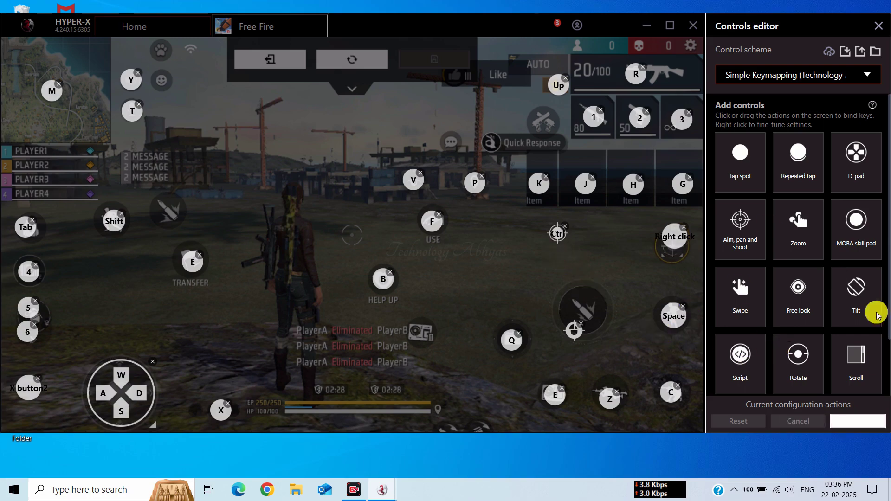
{"action": "left_click", "coordinate": [879, 26]}
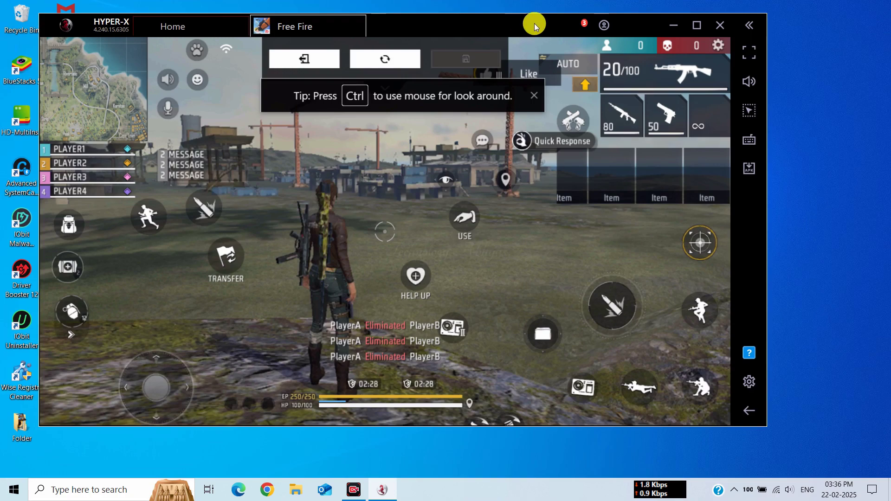
- Leave Free Fire's settings to return to the lobby, then minimise the HYPER-X window
{"action": "left_click", "coordinate": [333, 63]}
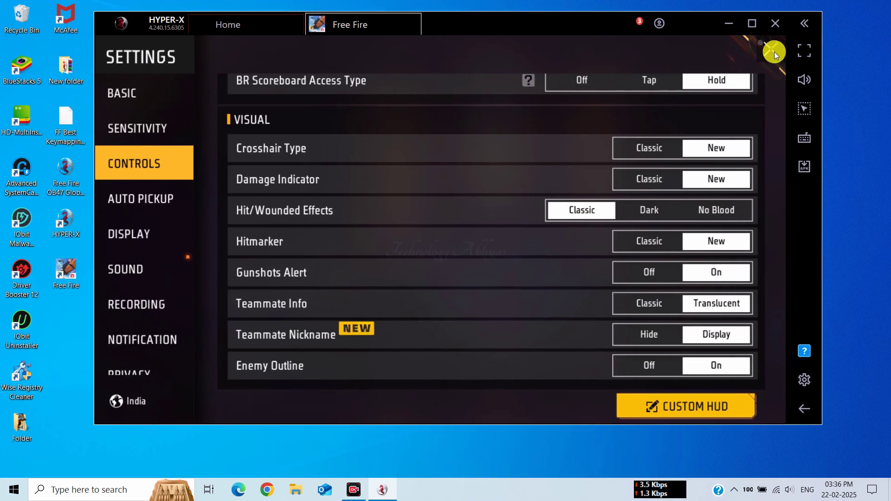
{"action": "key", "text": "Escape"}
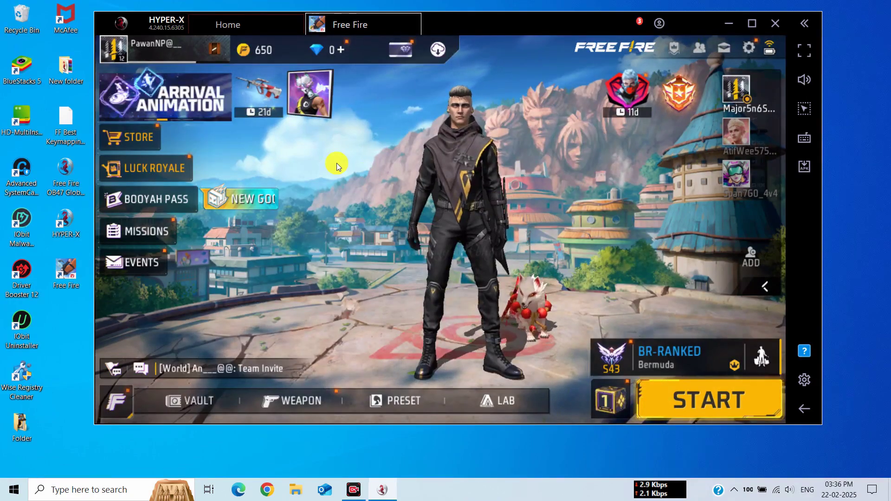
{"action": "left_click", "coordinate": [358, 174]}
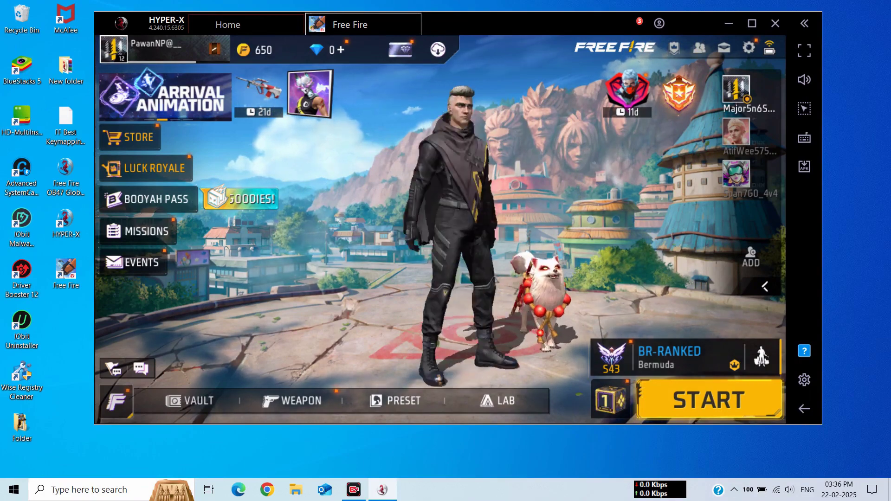
{"action": "left_click", "coordinate": [484, 194]}
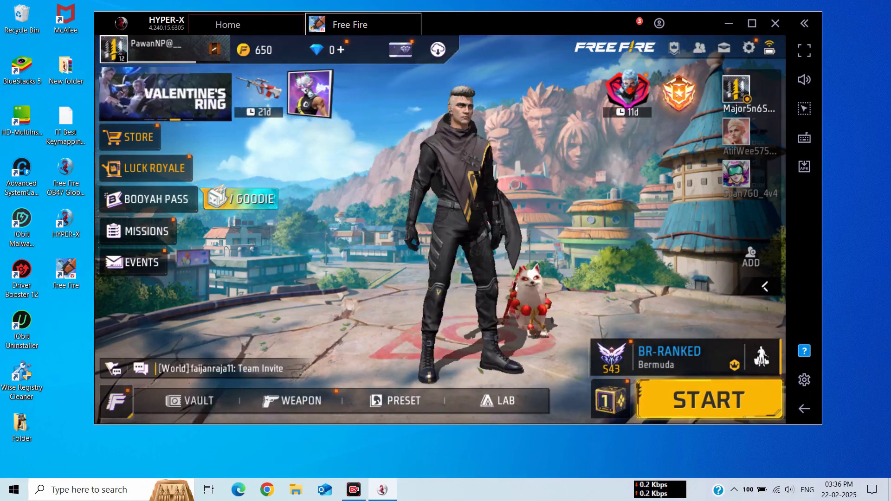
{"action": "left_click", "coordinate": [723, 24]}
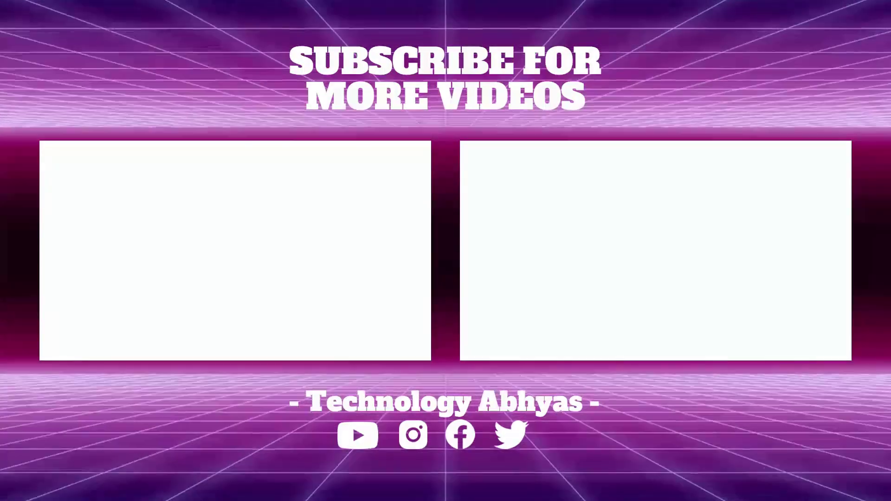